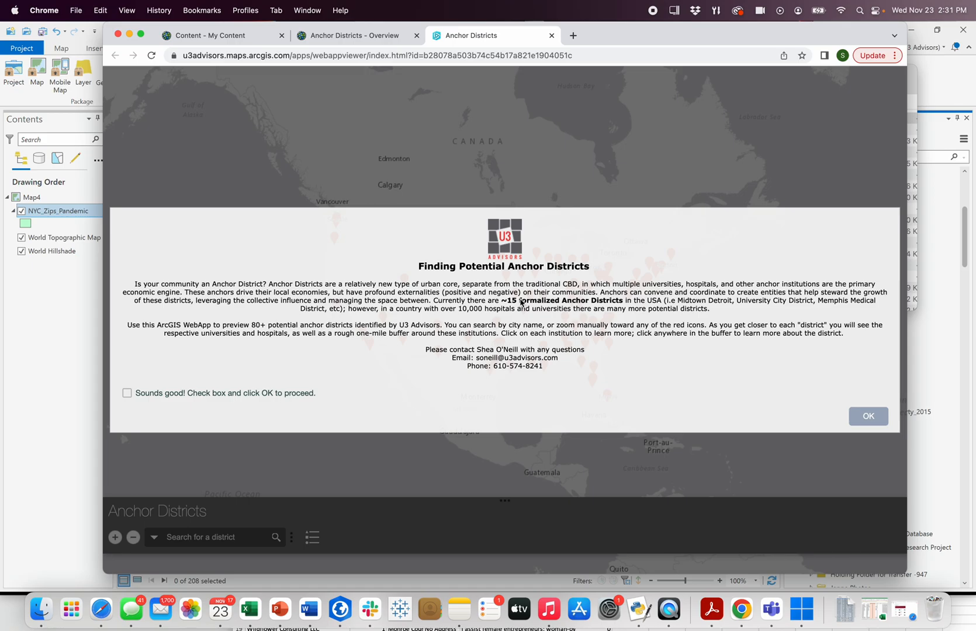
Step: Accept the Anchor Districts welcome notice and zoom the web map to the Salt Lake City district
click(277, 395)
click(869, 415)
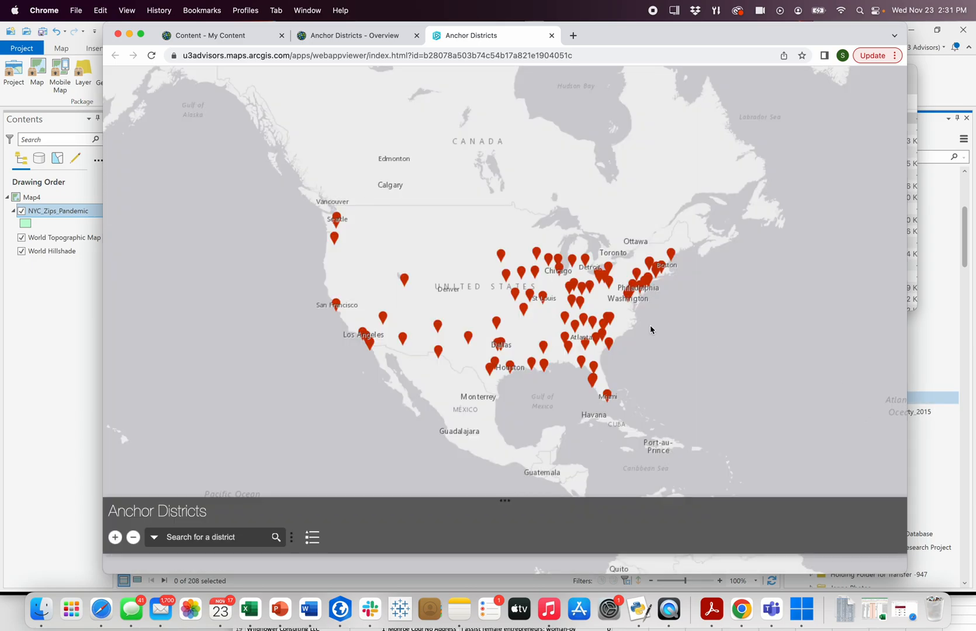
click(406, 281)
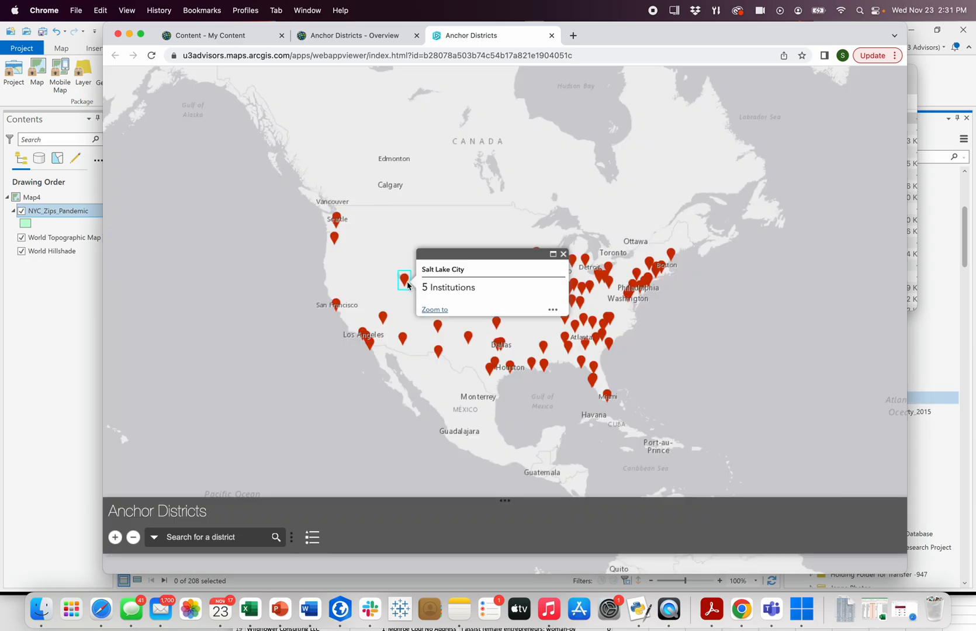
click(435, 310)
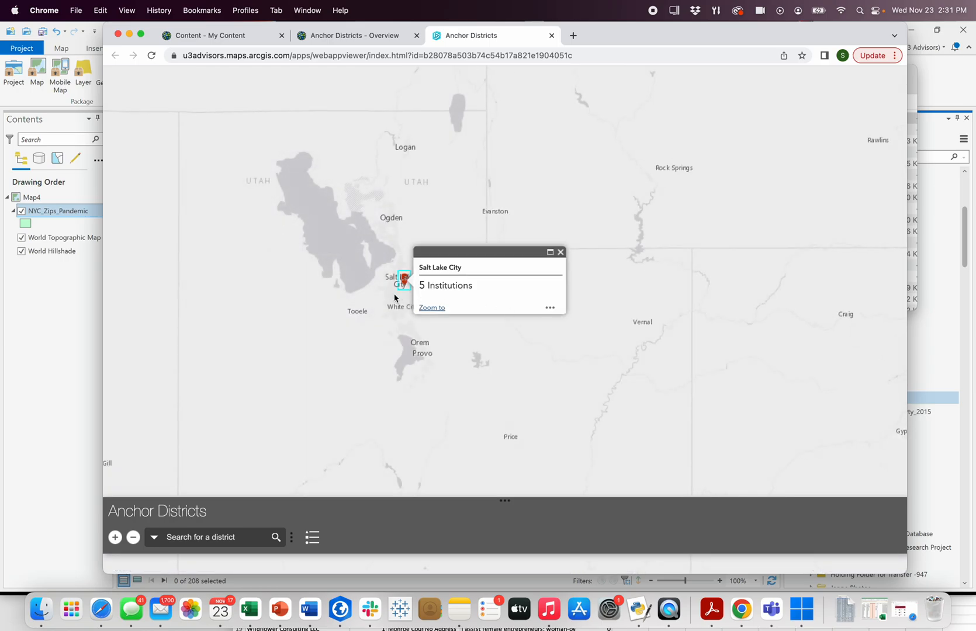
scroll(395, 298, up, 3)
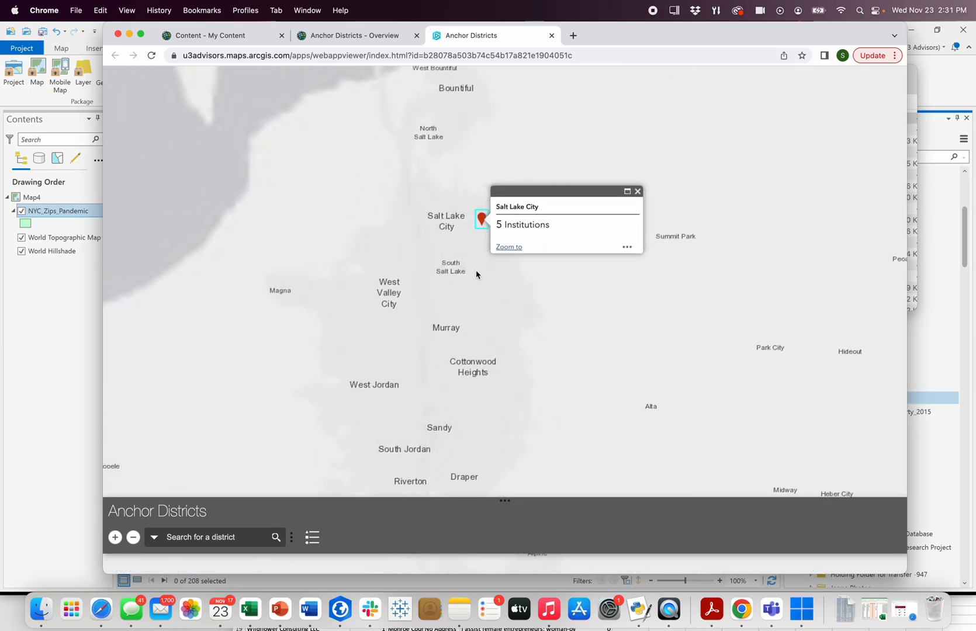
scroll(477, 274, up, 2)
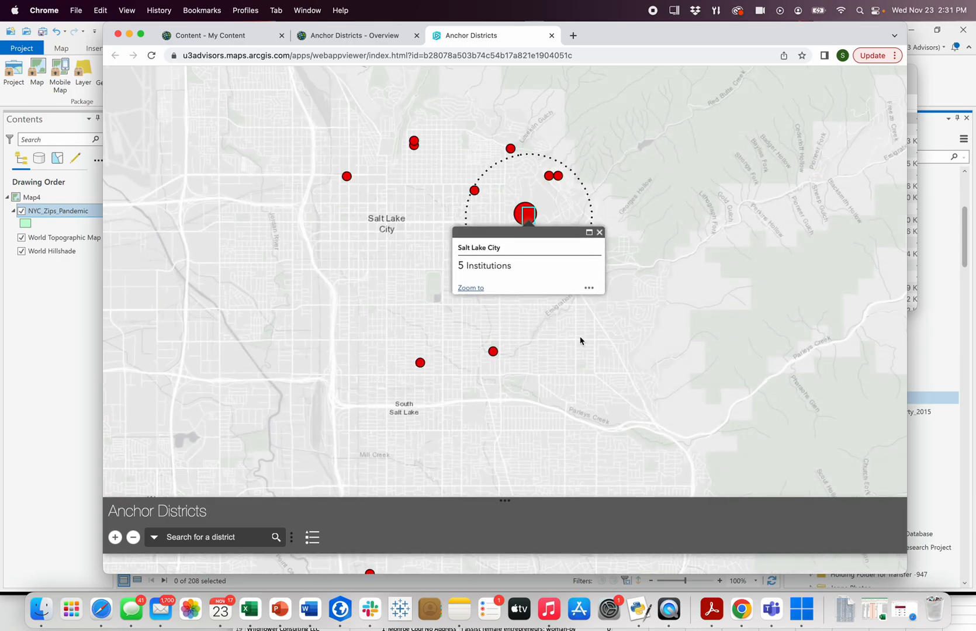
click(599, 233)
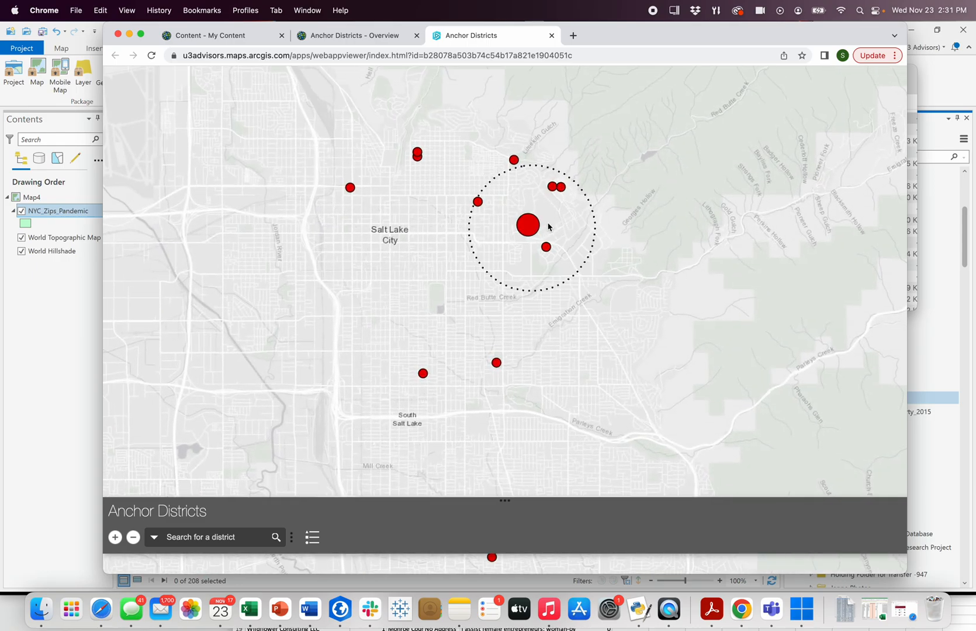
Step: Examine the district conditions inside the Salt Lake City buffer and the details of the University of Utah
click(562, 220)
scroll(647, 222, down, 3)
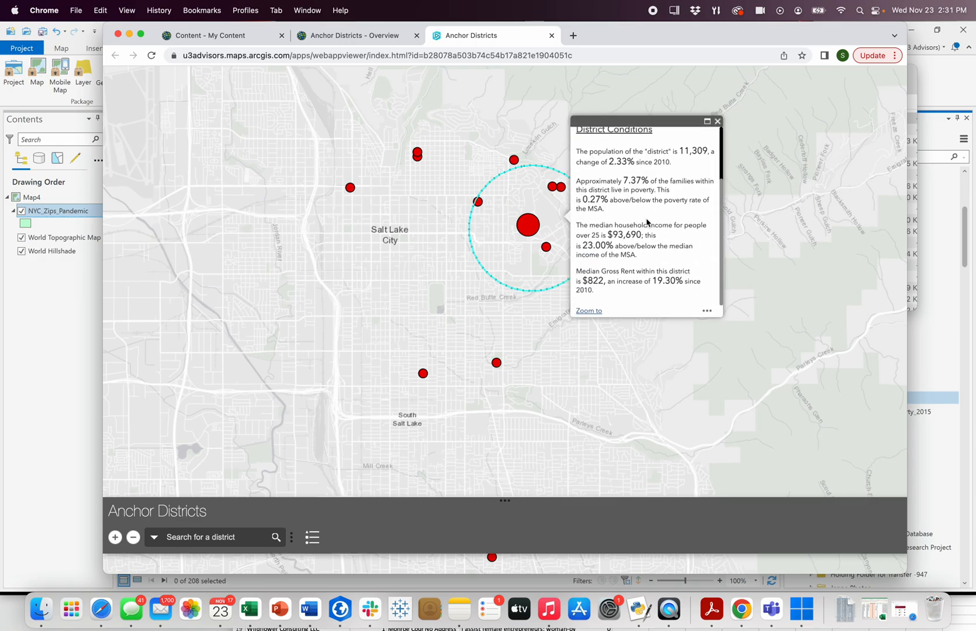
scroll(685, 146, up, 3)
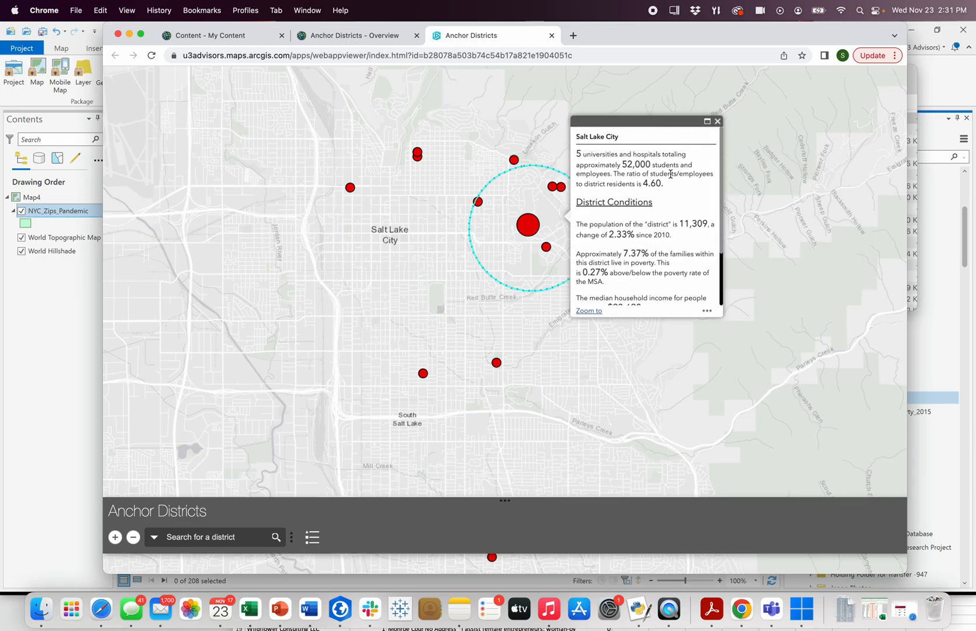
click(718, 122)
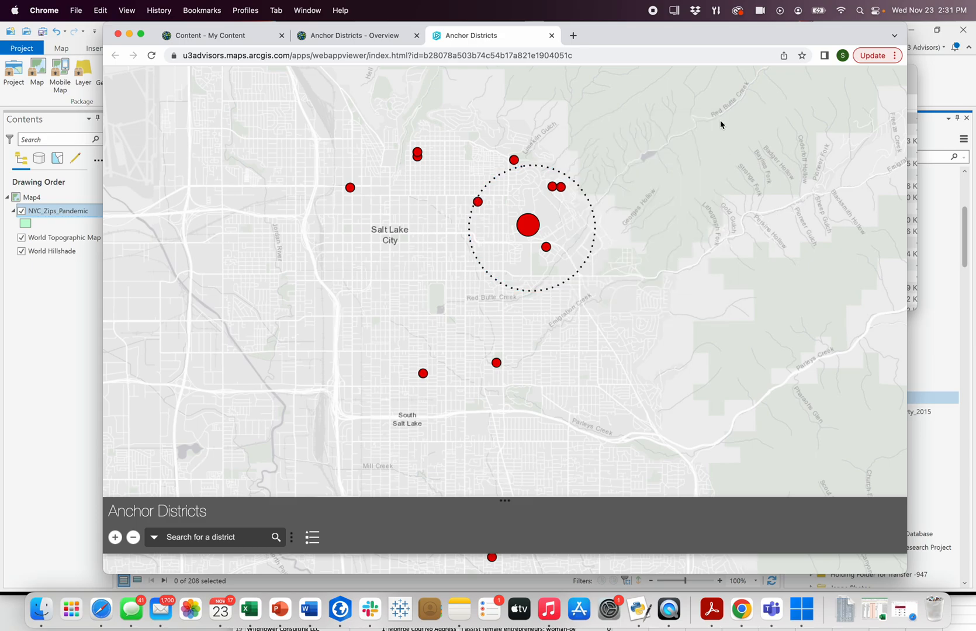
click(535, 223)
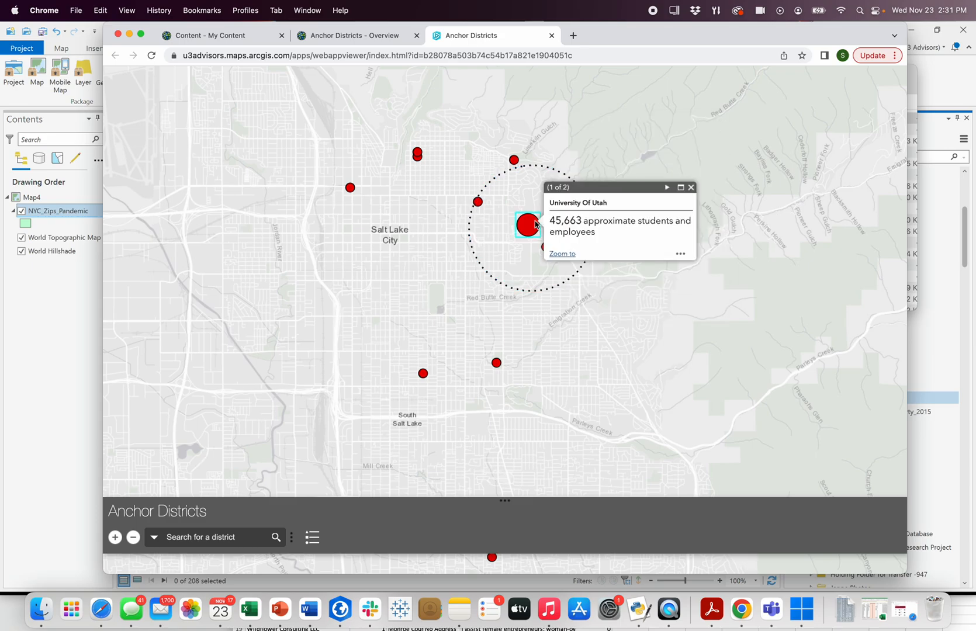
click(690, 187)
scroll(681, 219, down, 2)
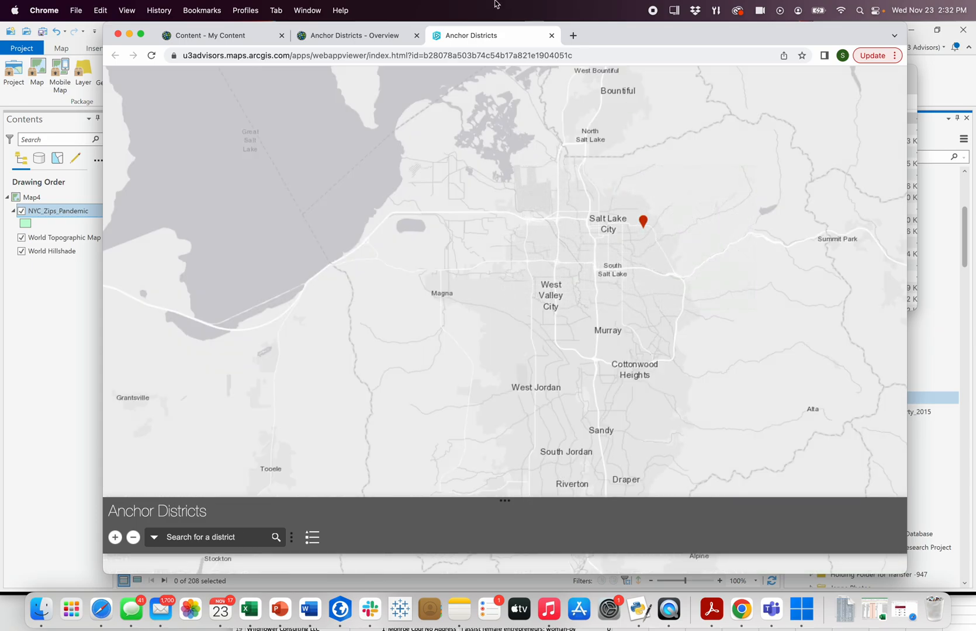
Step: Show the My Content page of ArcGIS Online, then switch to ArcGIS Pro
click(234, 36)
drag(647, 30, 752, 180)
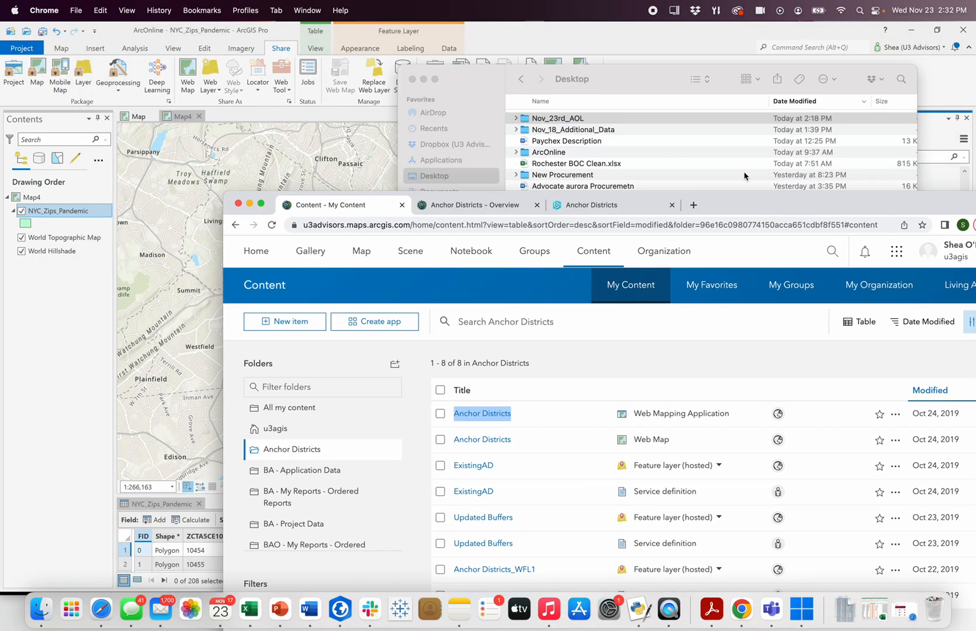
click(516, 27)
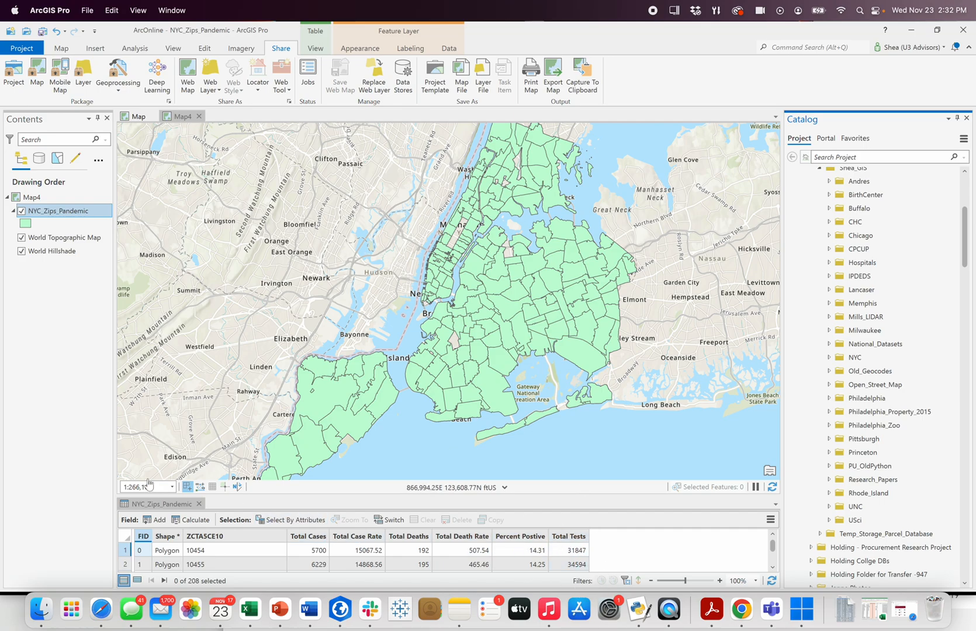
Step: Collapse the GIS folder under Desktop in the project's catalog
drag(493, 301, 480, 292)
click(135, 49)
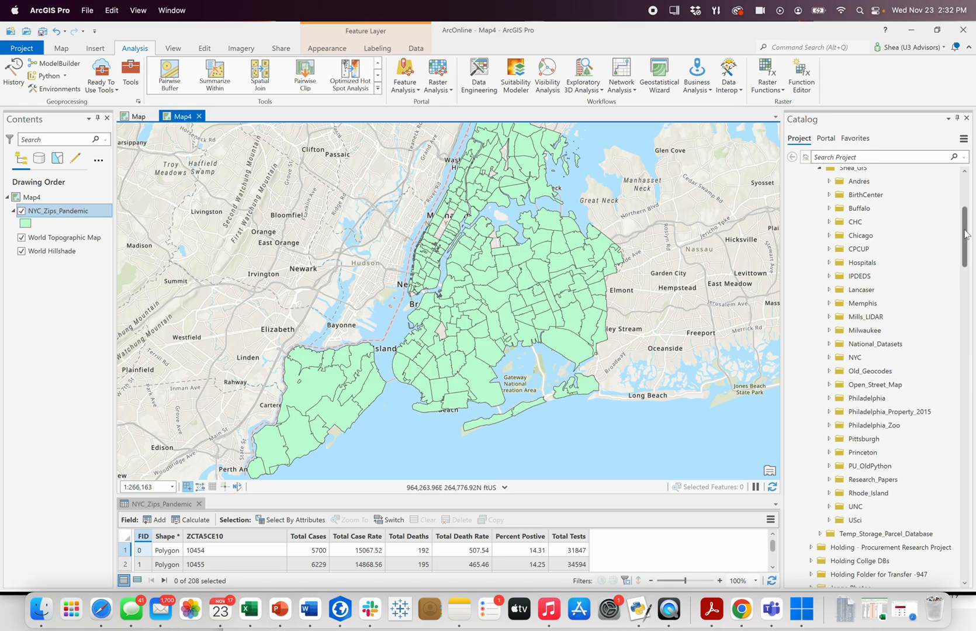
drag(966, 236, 966, 204)
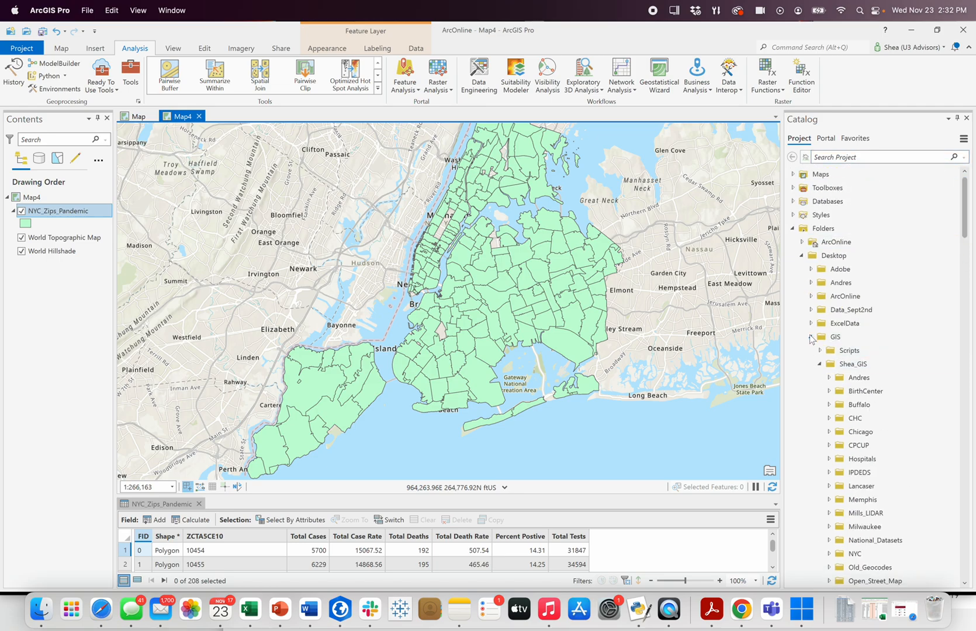
click(811, 338)
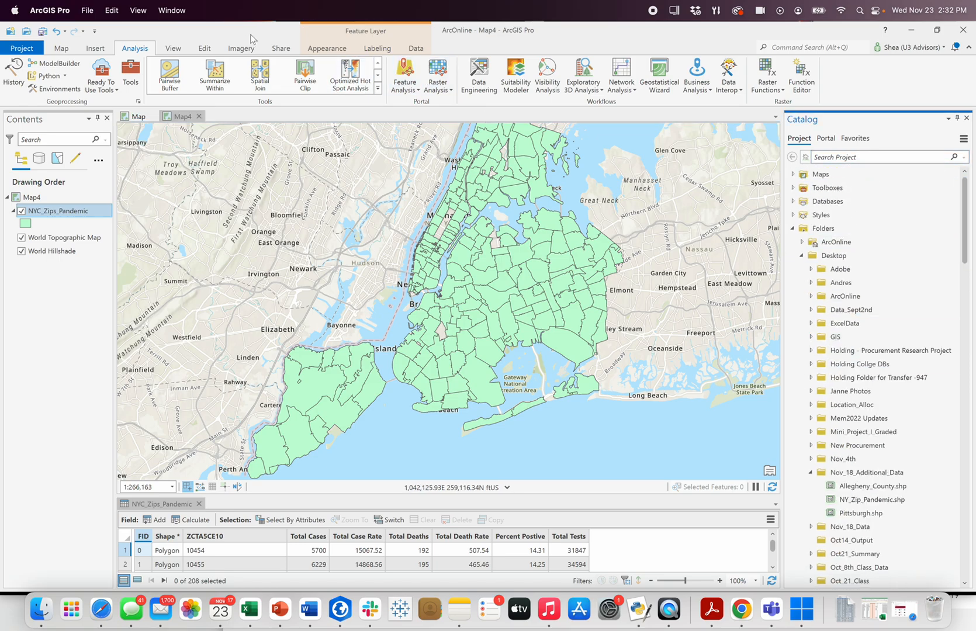
Step: Show the portal's My Content in the catalog and look through its folders and items
click(289, 49)
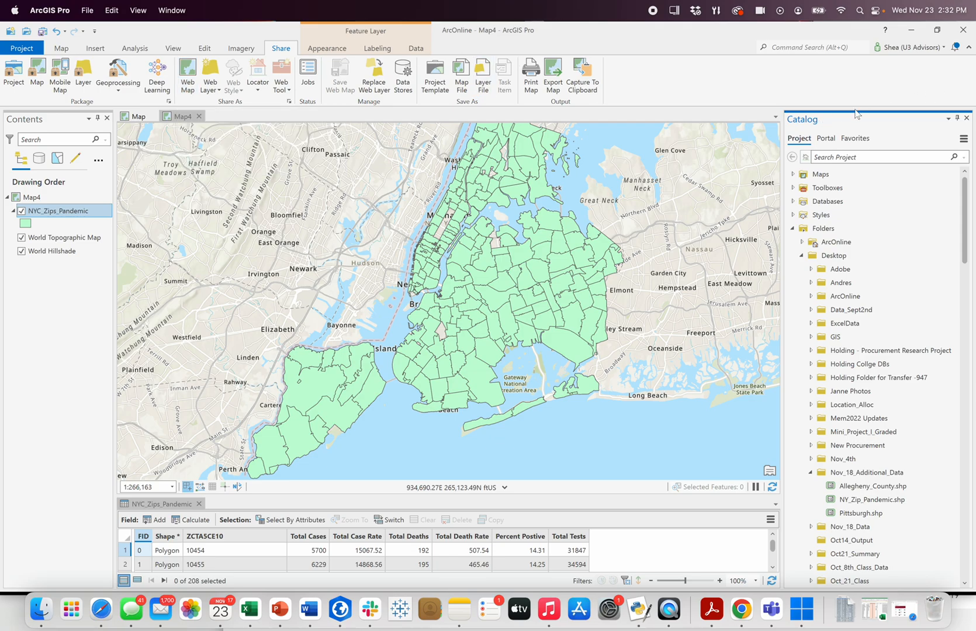
click(827, 141)
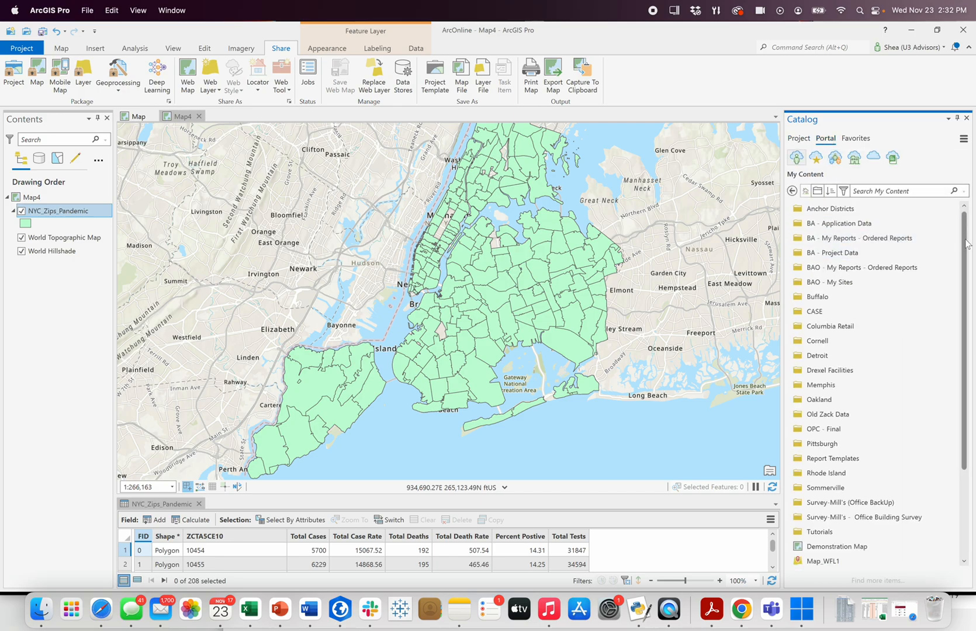
drag(965, 233, 975, 387)
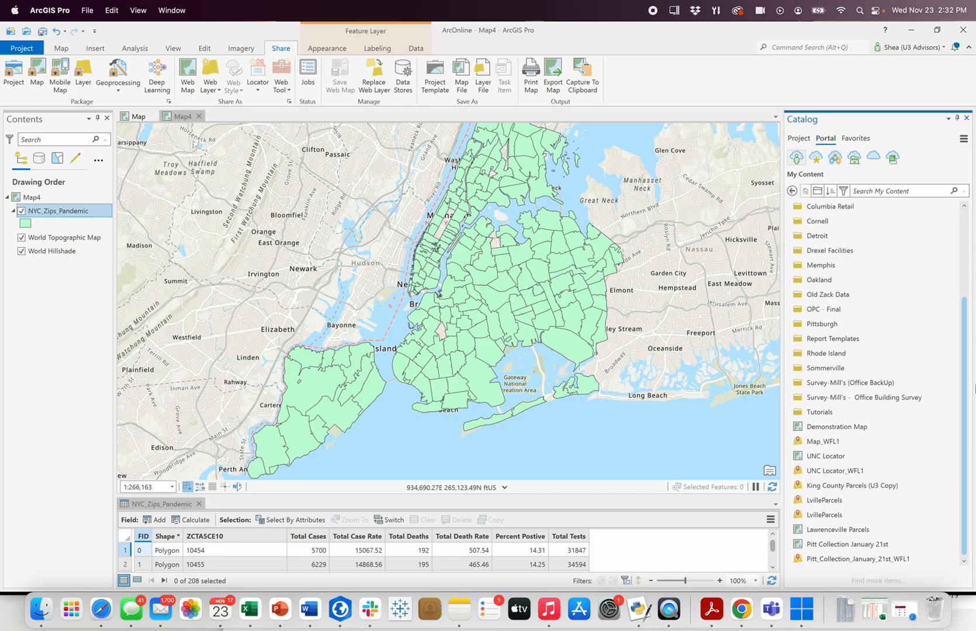
scroll(959, 310, up, 3)
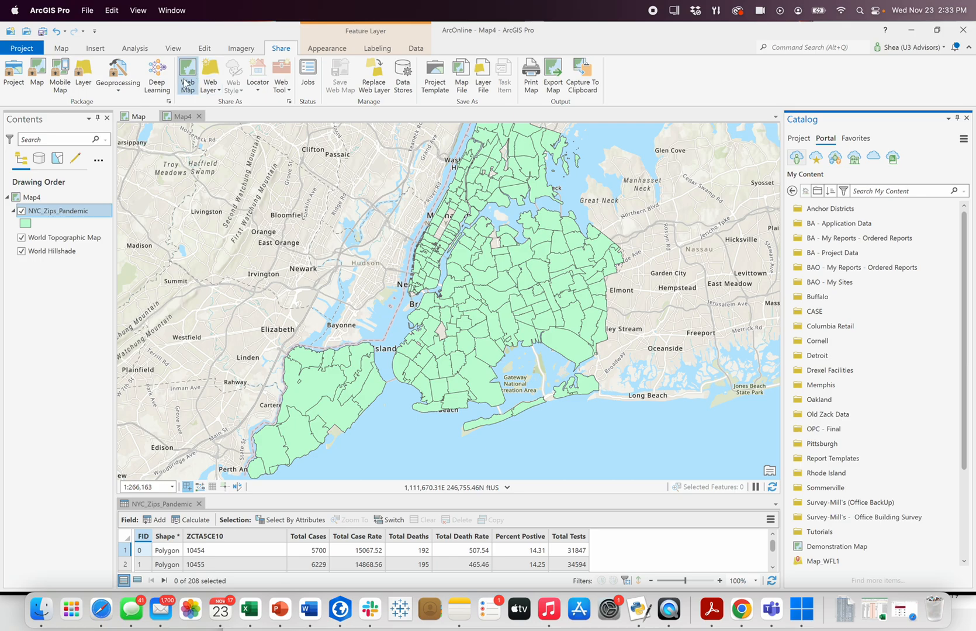
Step: Insert a new map and add the PittRE_WFL1 layer from the portal's Pittsburgh folder
click(94, 49)
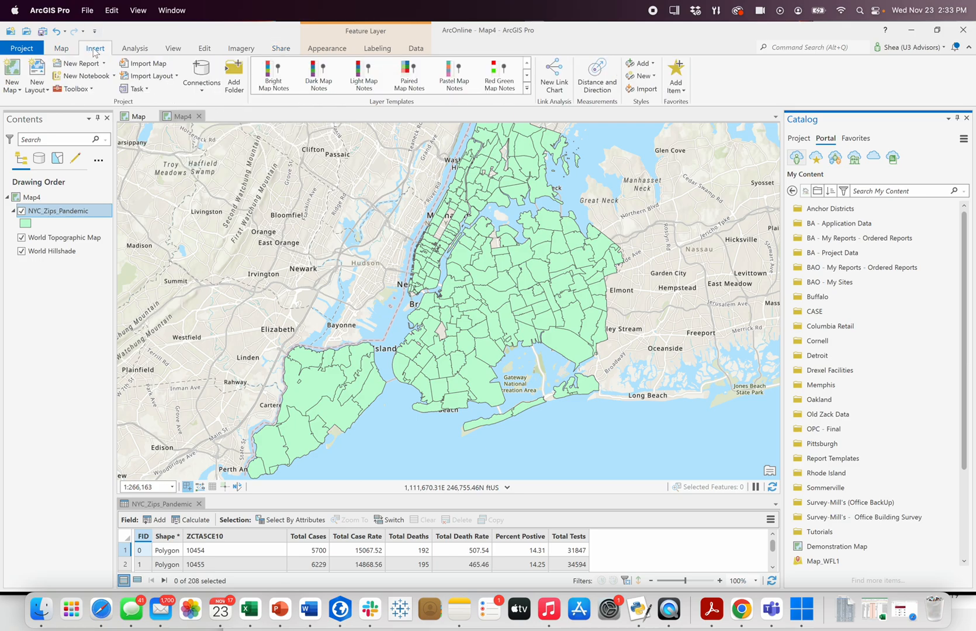
click(13, 69)
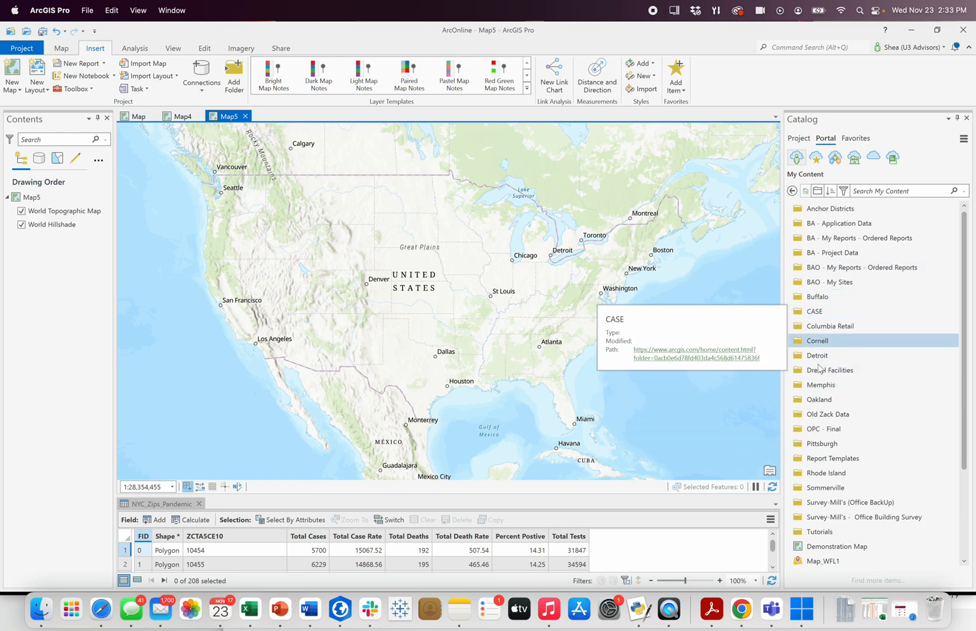
click(821, 446)
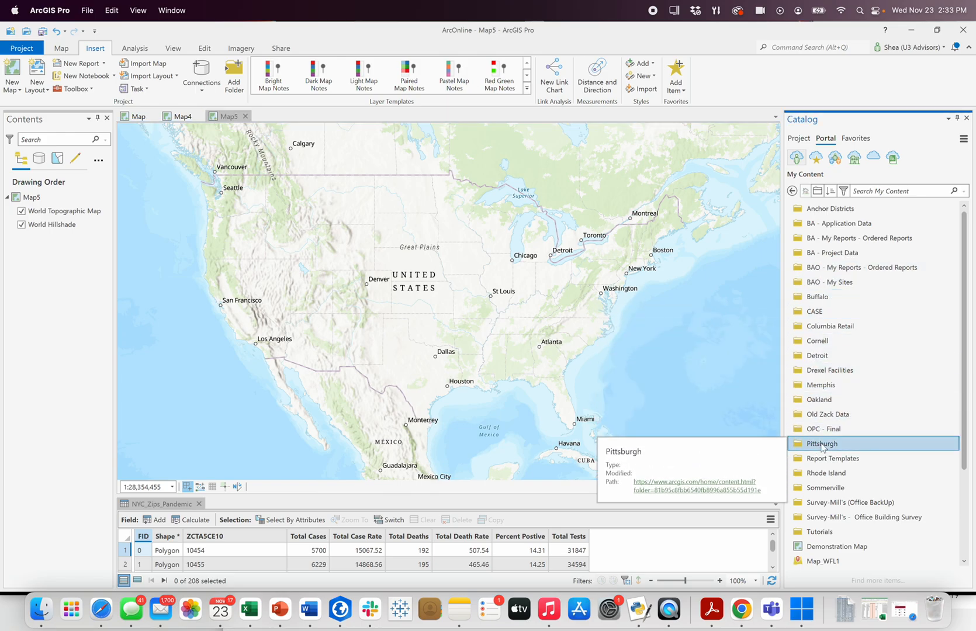
double_click(822, 446)
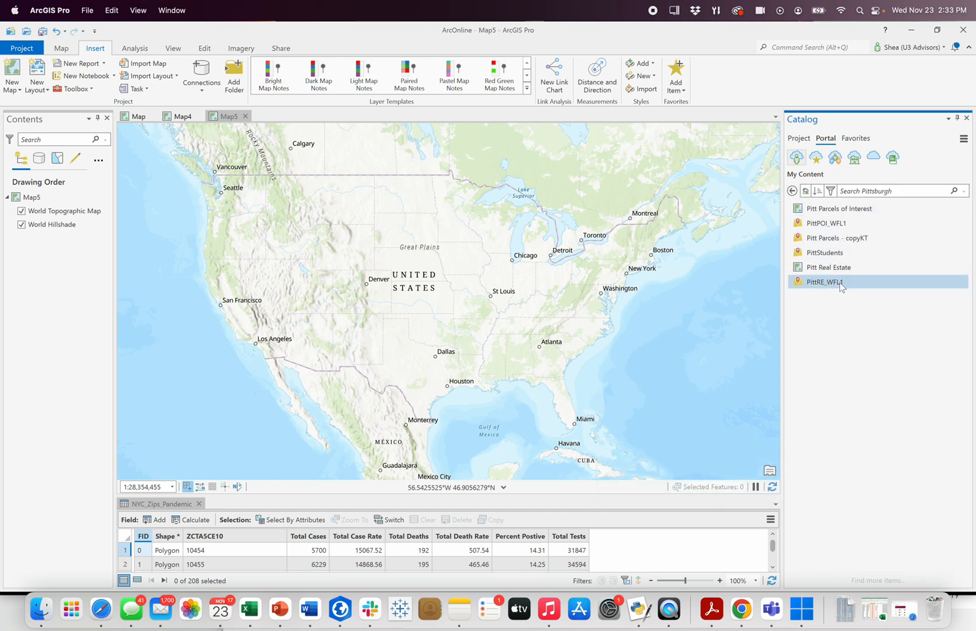
drag(841, 284, 578, 248)
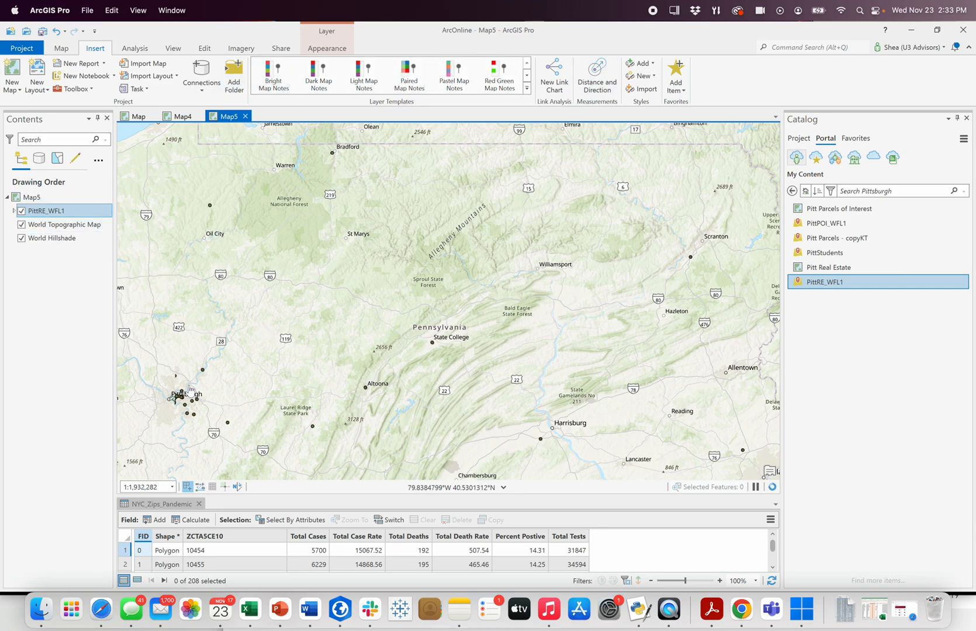
Step: Add the PittStudents layer from the portal to the new map and display the Oakland area of Pittsburgh
drag(190, 390, 386, 356)
scroll(489, 334, up, 1)
mouse_move(851, 255)
mouse_down()
mouse_move(821, 260)
mouse_move(677, 230)
mouse_move(610, 234)
mouse_up()
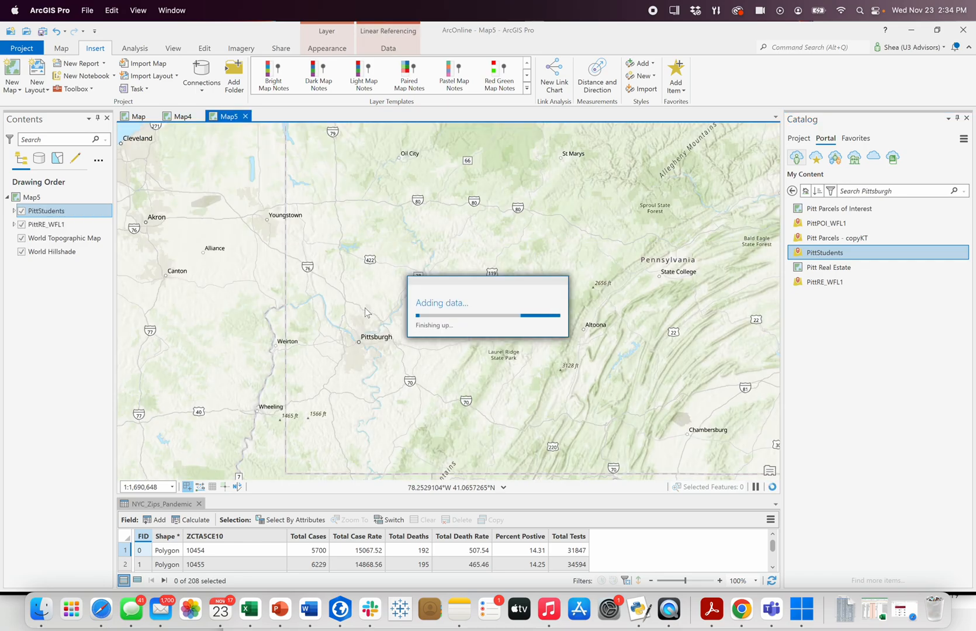
scroll(348, 342, up, 5)
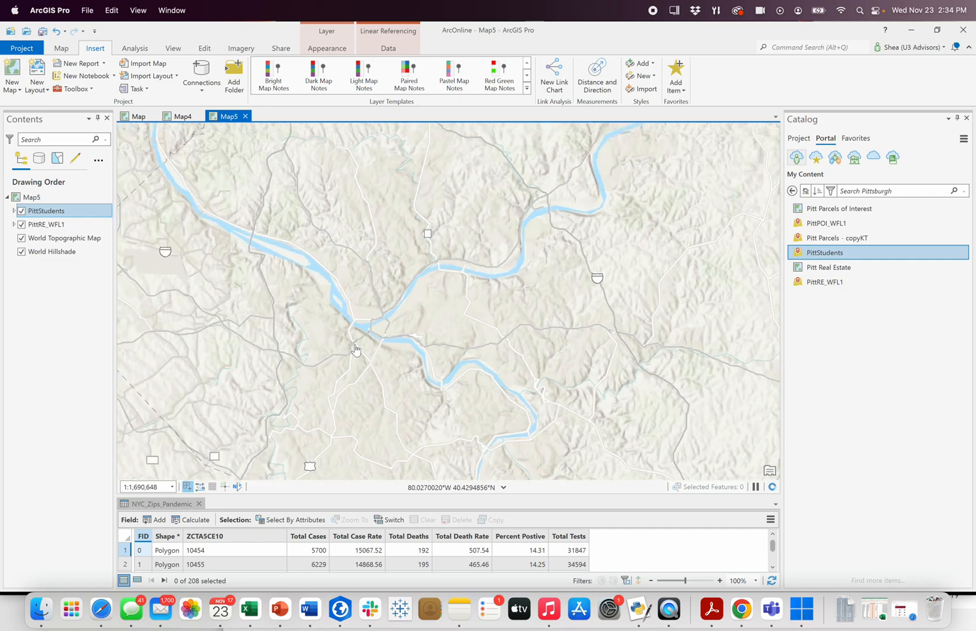
scroll(398, 333, up, 6)
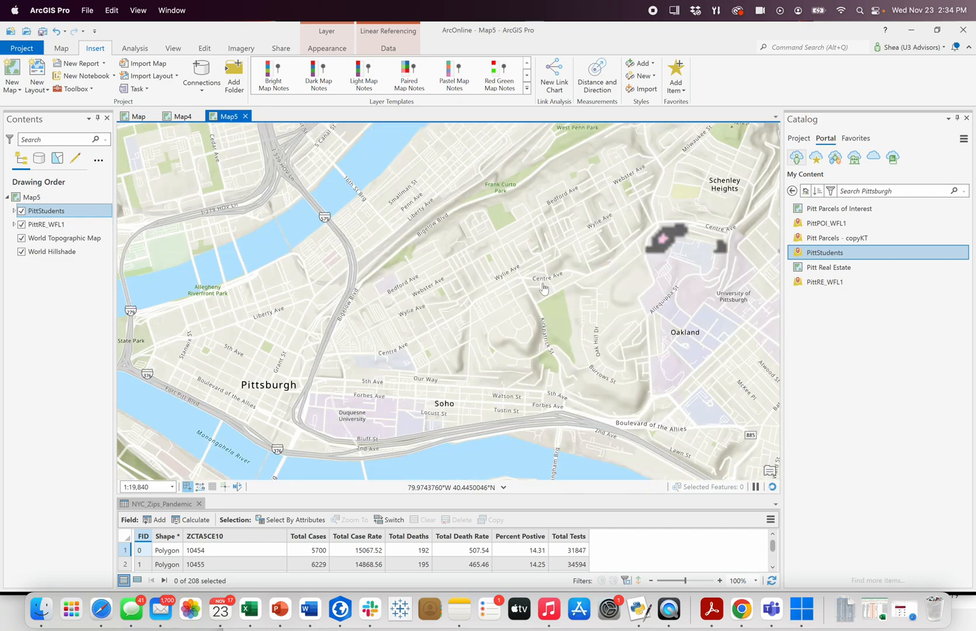
mouse_move(519, 301)
mouse_down()
mouse_move(348, 279)
mouse_move(266, 332)
mouse_up()
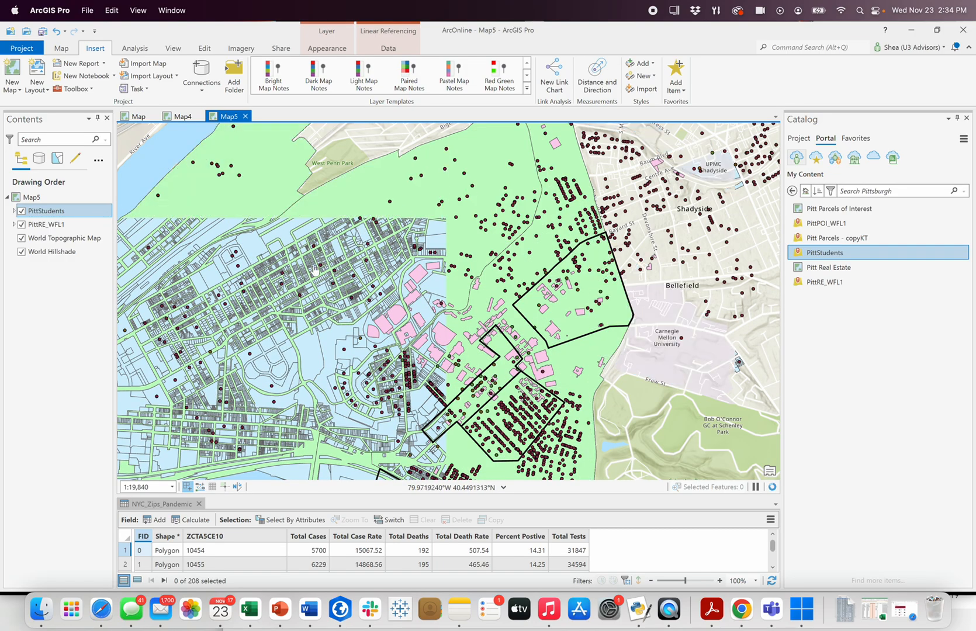
Step: Hide the PittRE_WFL1 and PittStudents layers, and expand PittStudents to list its sublayers
click(13, 225)
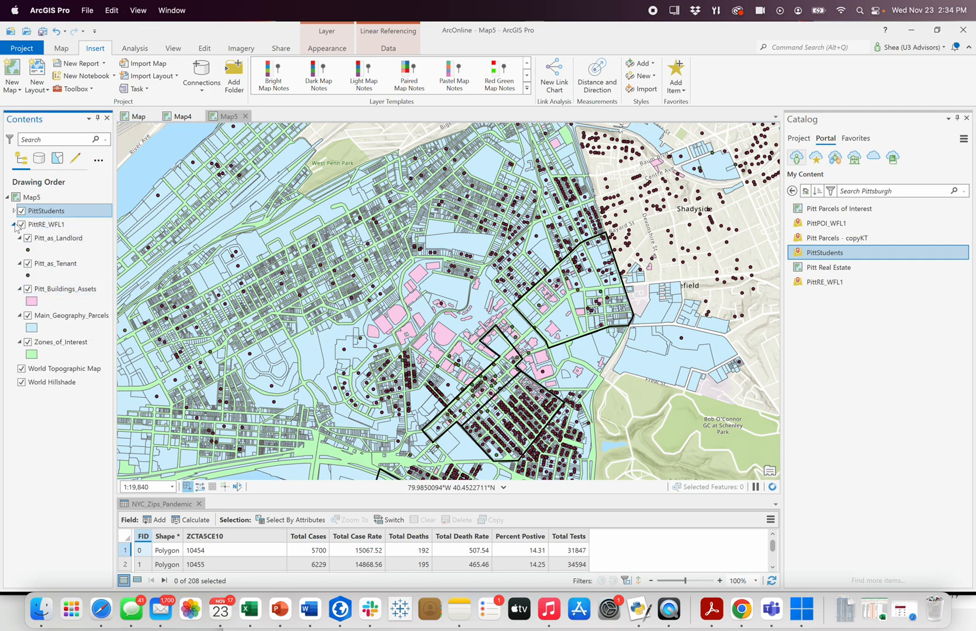
click(15, 224)
click(22, 226)
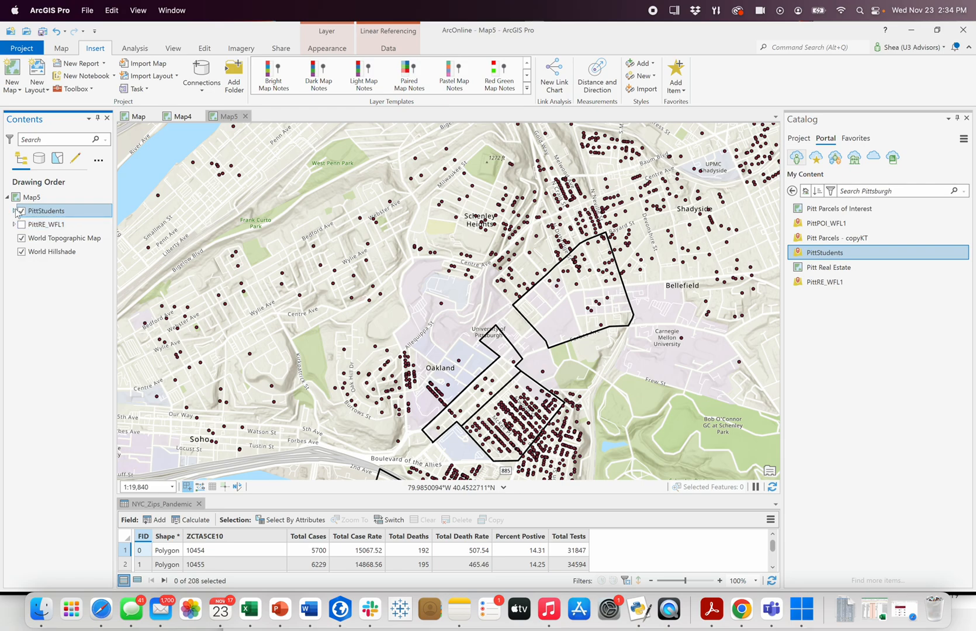
click(13, 211)
click(22, 210)
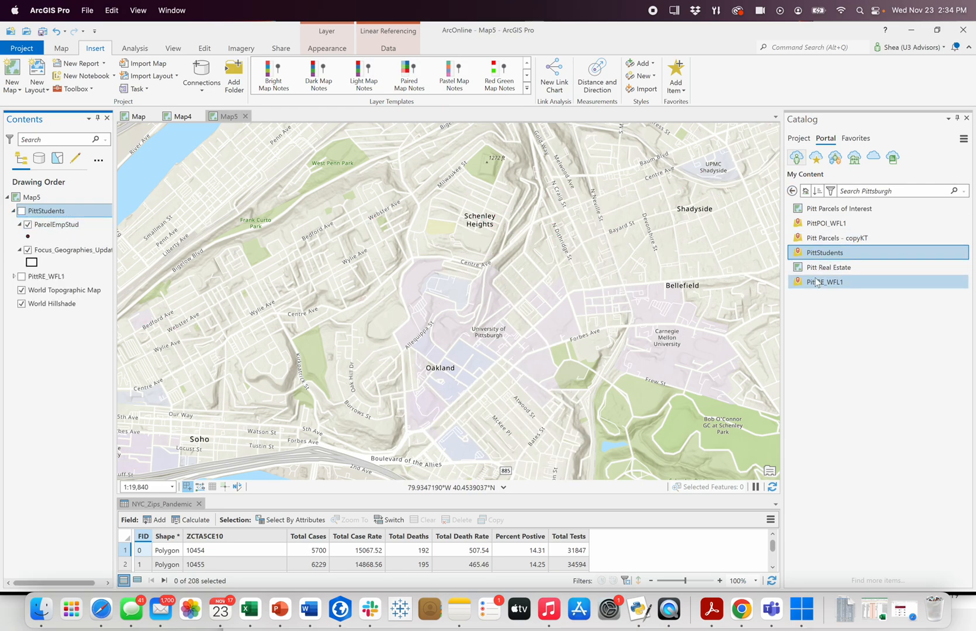
Step: Open the Pitt Real Estate web map from the portal's Pittsburgh folder and view its wider surroundings
mouse_move(821, 270)
drag(836, 273, 851, 272)
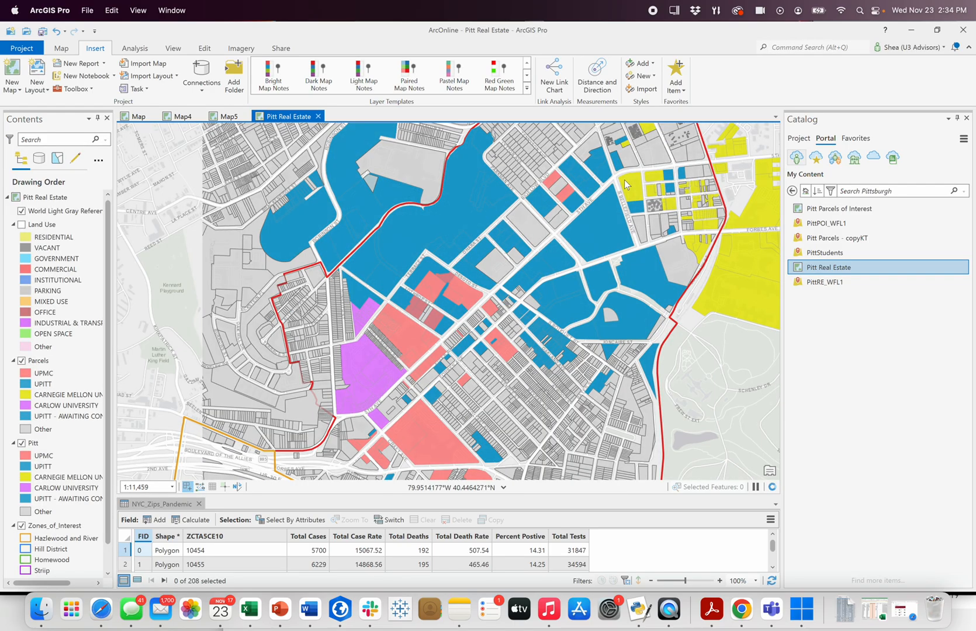
scroll(557, 243, down, 3)
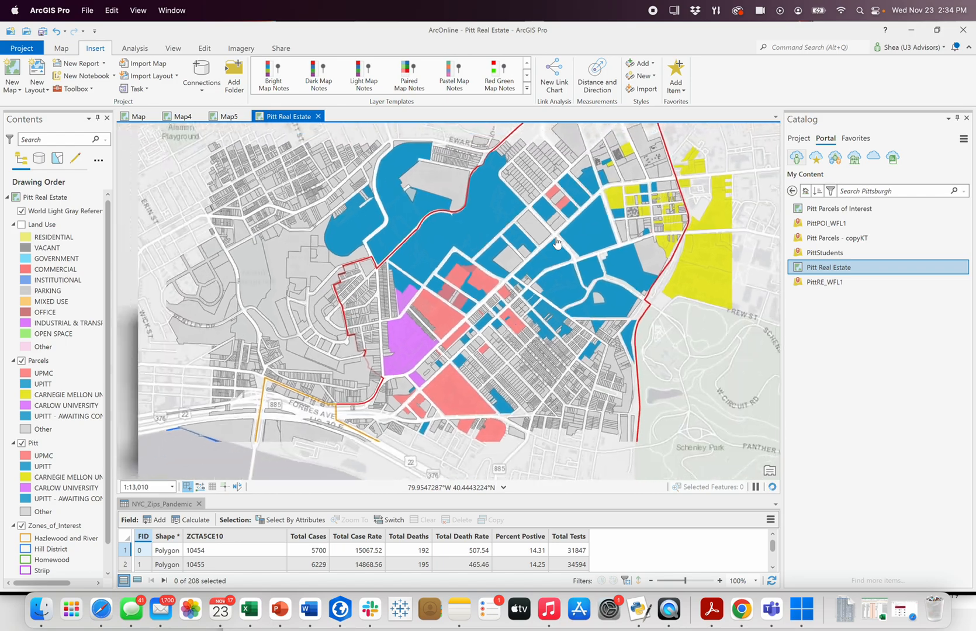
scroll(557, 243, down, 1)
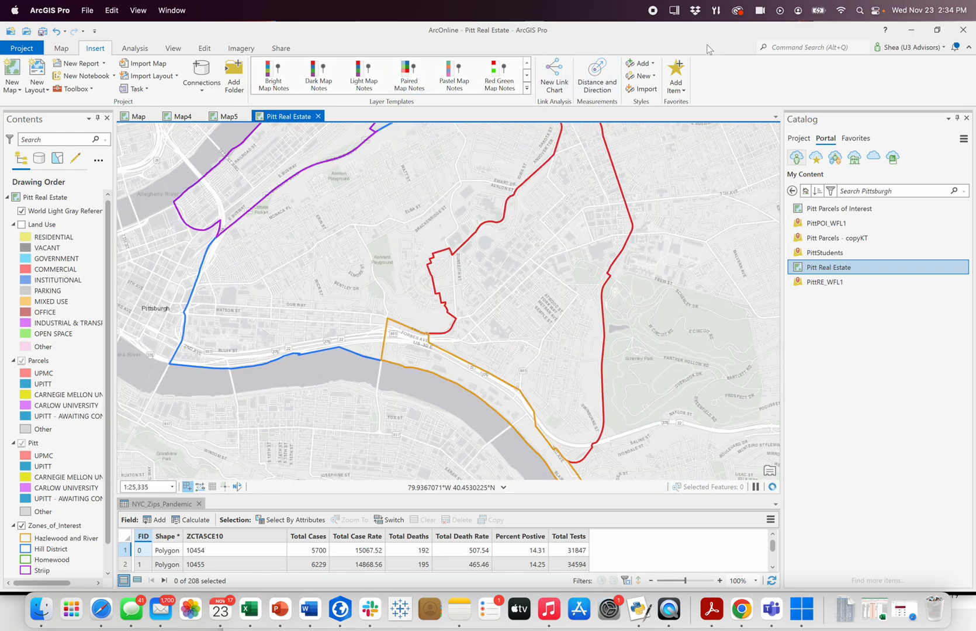
Step: Close the Pitt Real Estate and Map5 views, and show the project's items in the catalog beside the New York City map
click(319, 116)
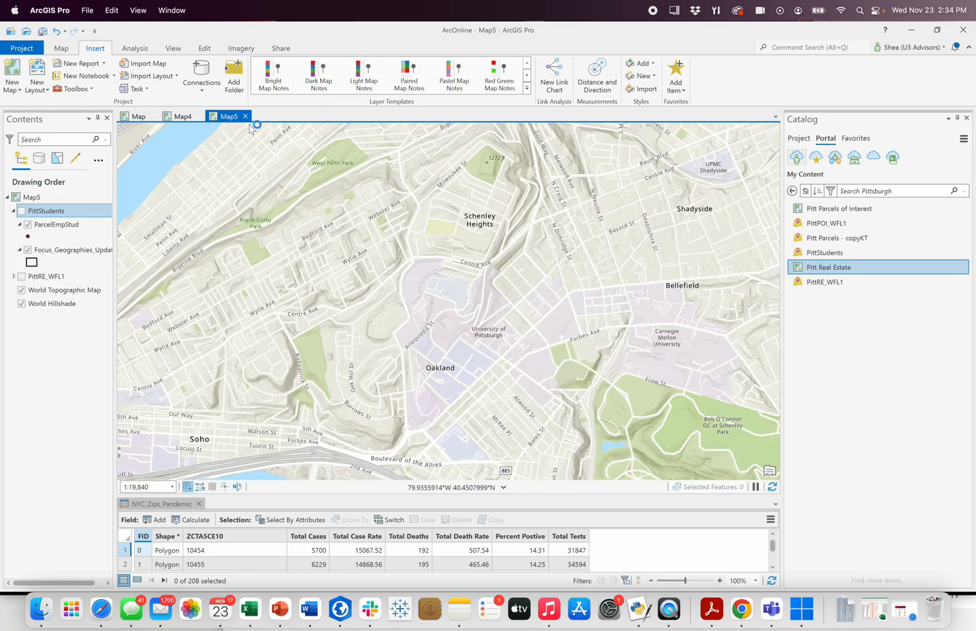
click(246, 116)
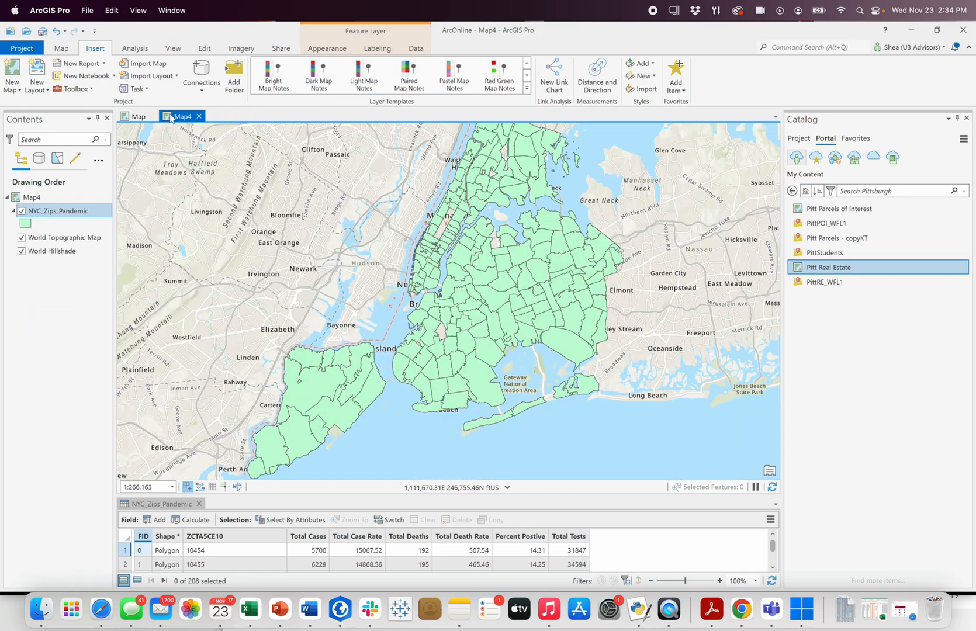
click(798, 138)
drag(482, 271, 466, 295)
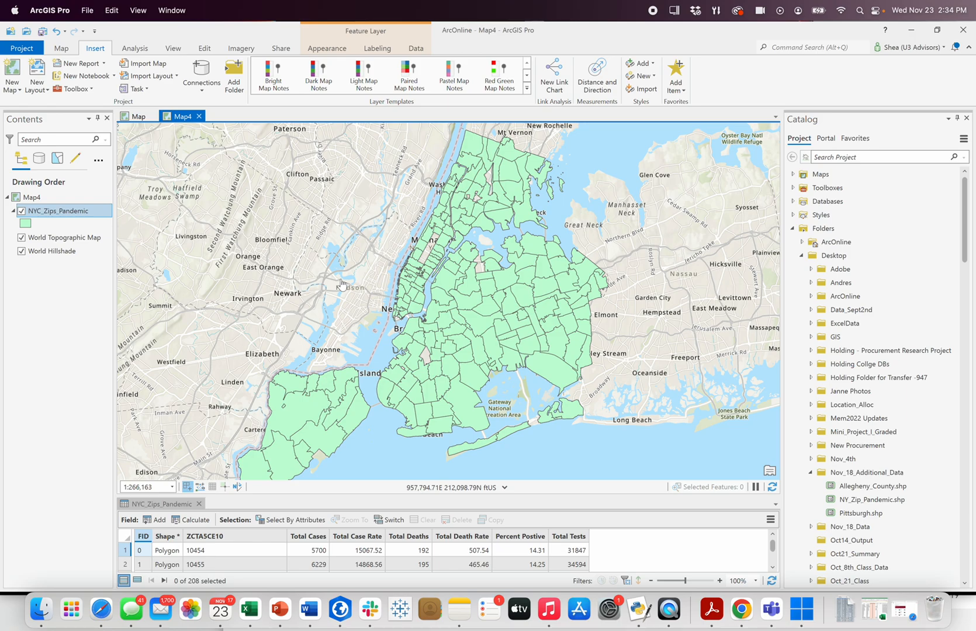
click(282, 49)
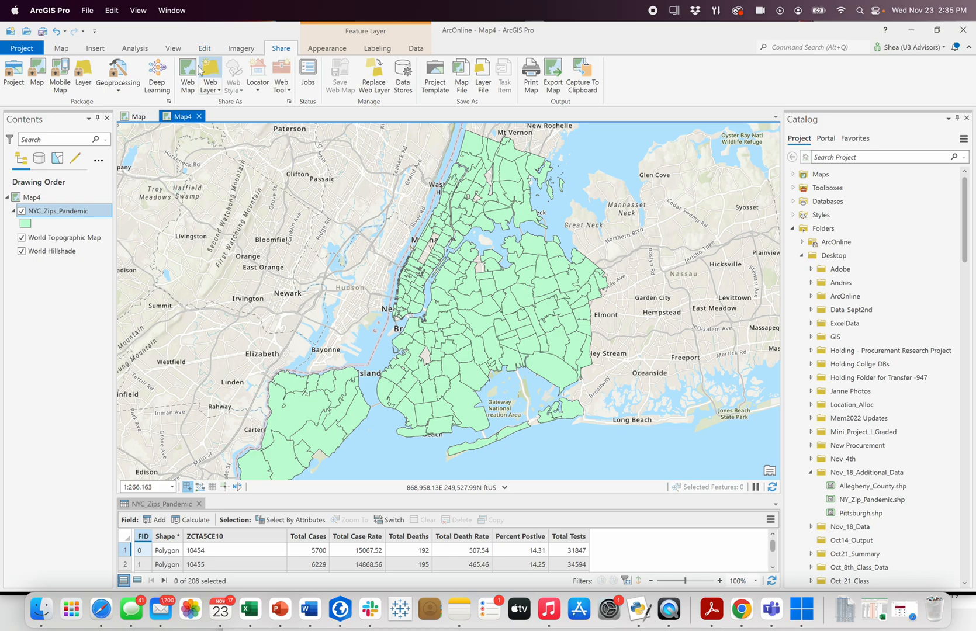
click(215, 93)
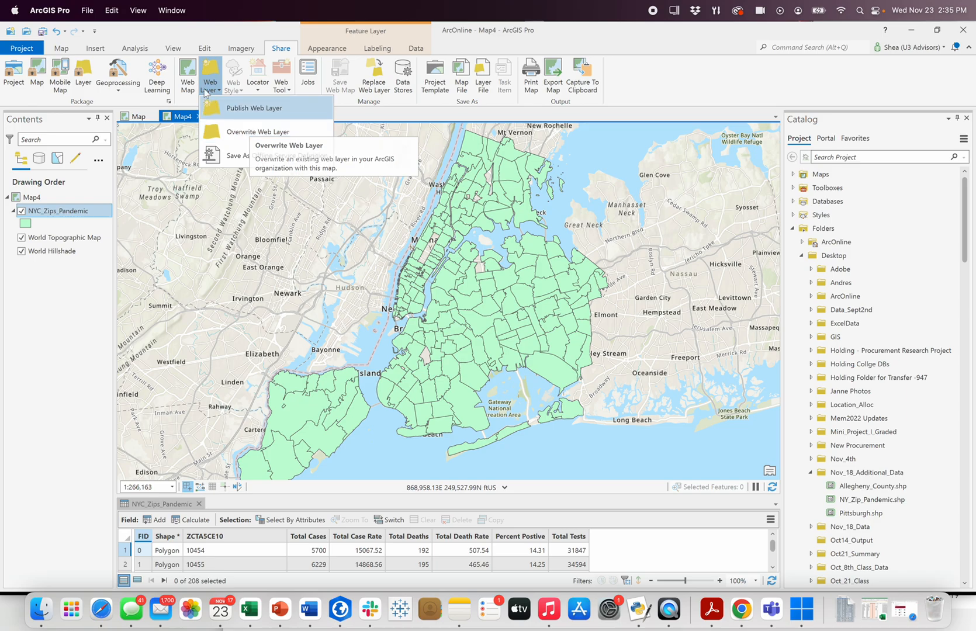
click(230, 29)
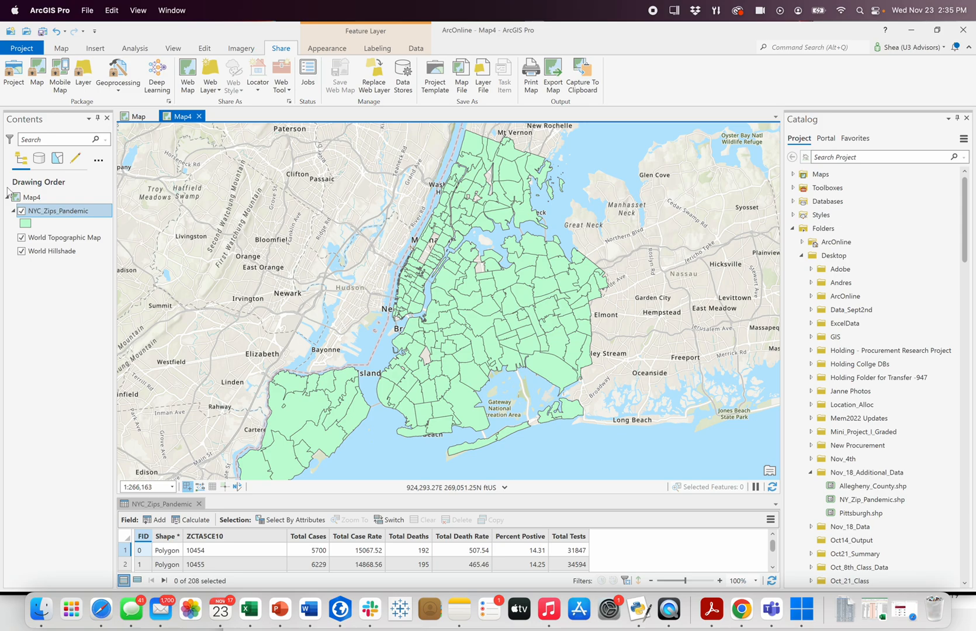
Step: Change the basemap of Map4 to Light Gray Canvas
click(62, 49)
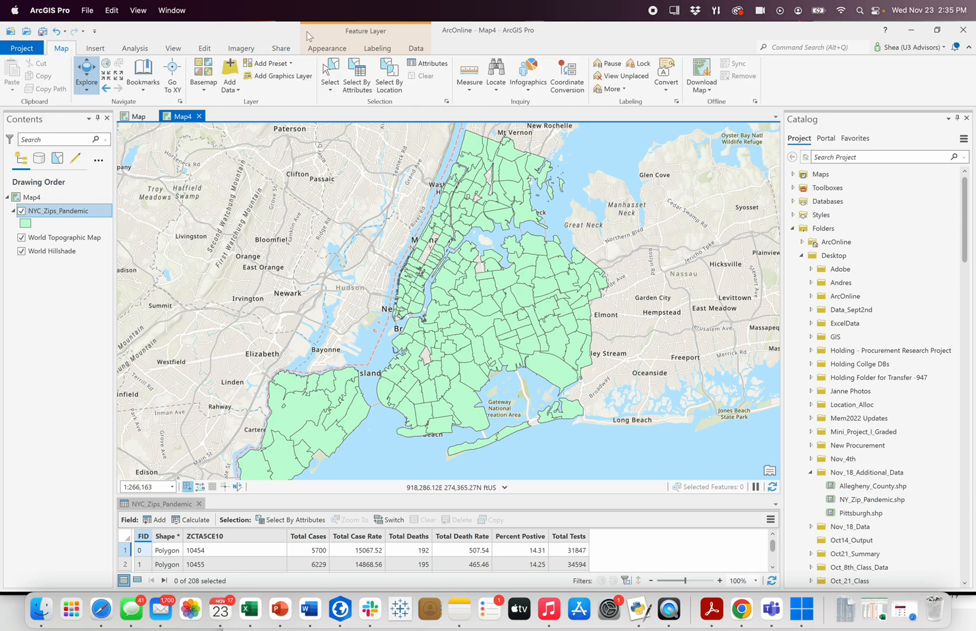
click(201, 91)
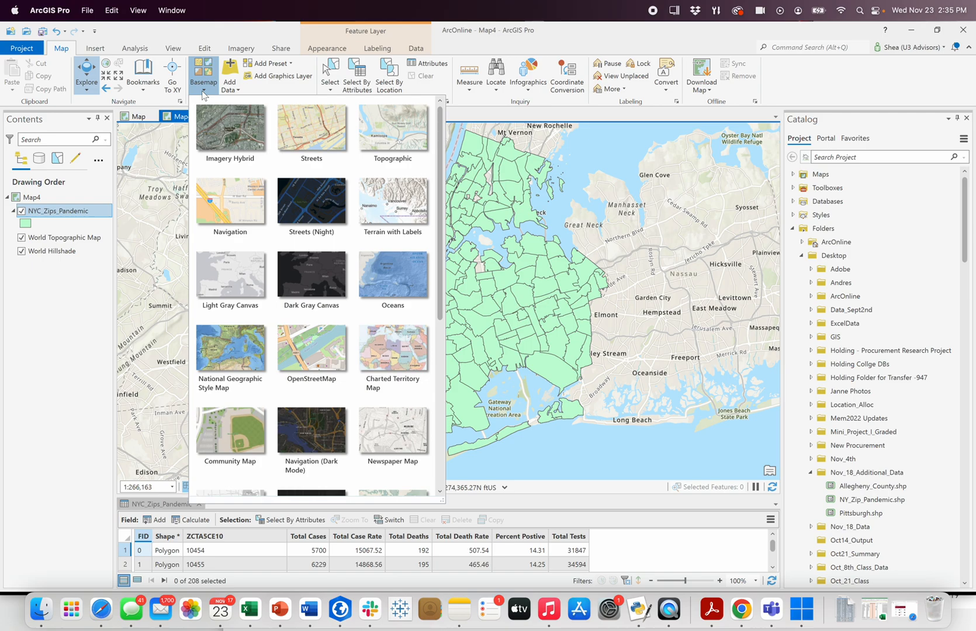
click(244, 278)
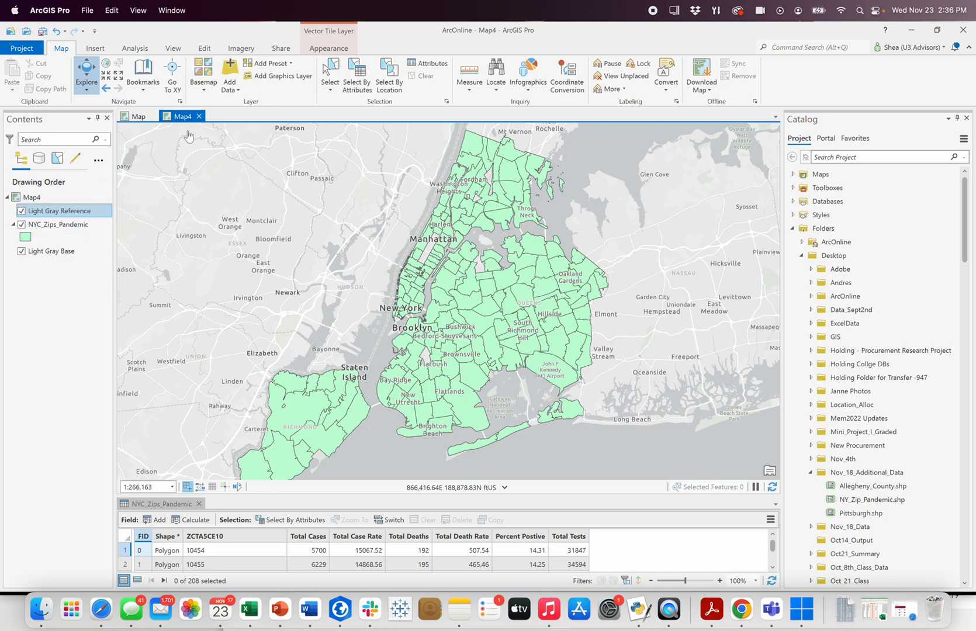
Step: Start sharing Map4 as a web map and name it NYC_Zip_Example
click(281, 49)
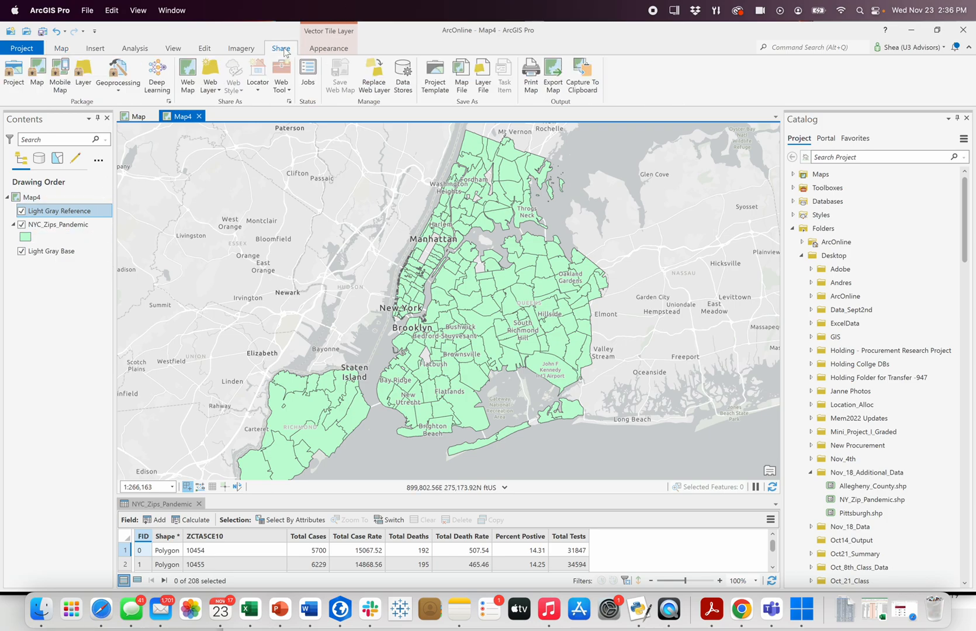
click(189, 81)
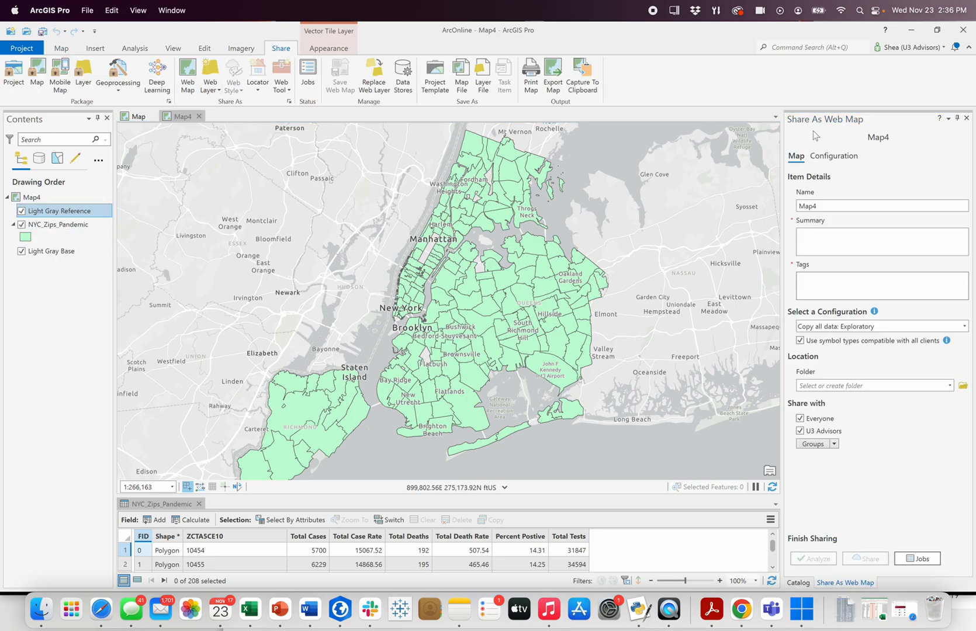
drag(782, 138, 709, 138)
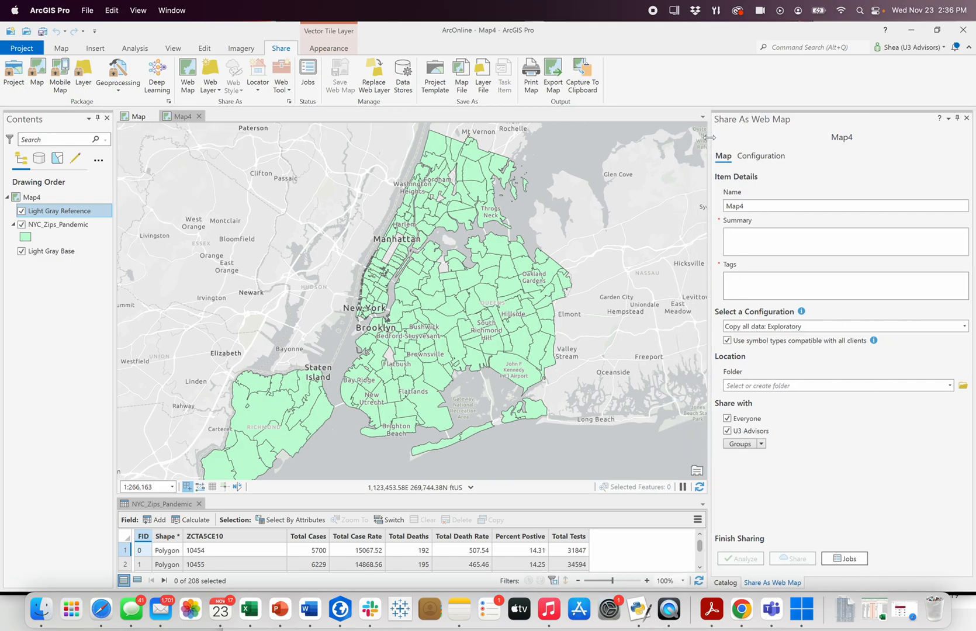
double_click(764, 206)
text(NYC_Zip_Example)
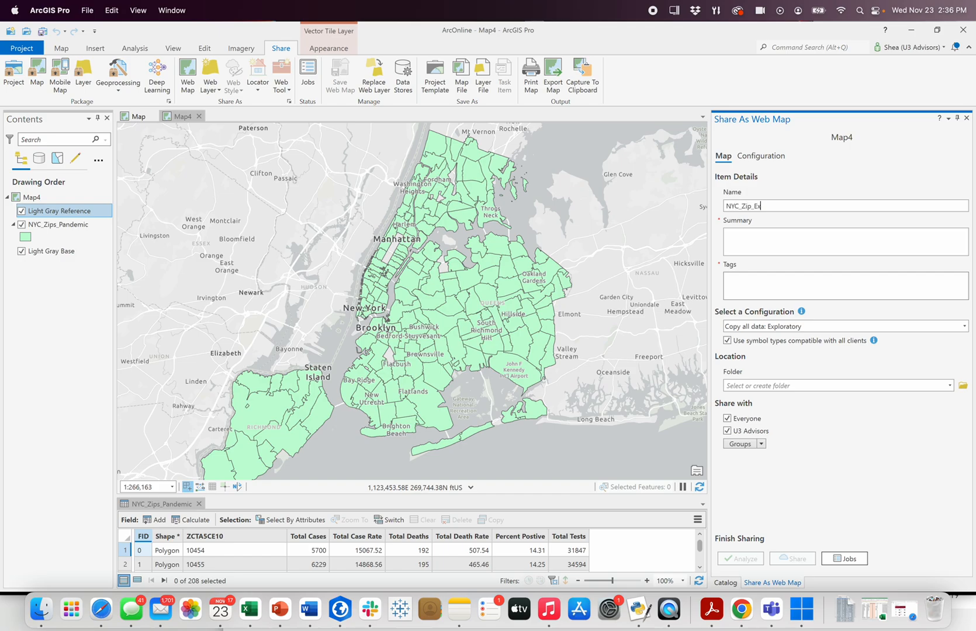
Step: Give the web map the summary "Example of Covid data in NYC to demo ArcOnline" and the tag Covid
key(Tab)
text(Example of Covid data in )
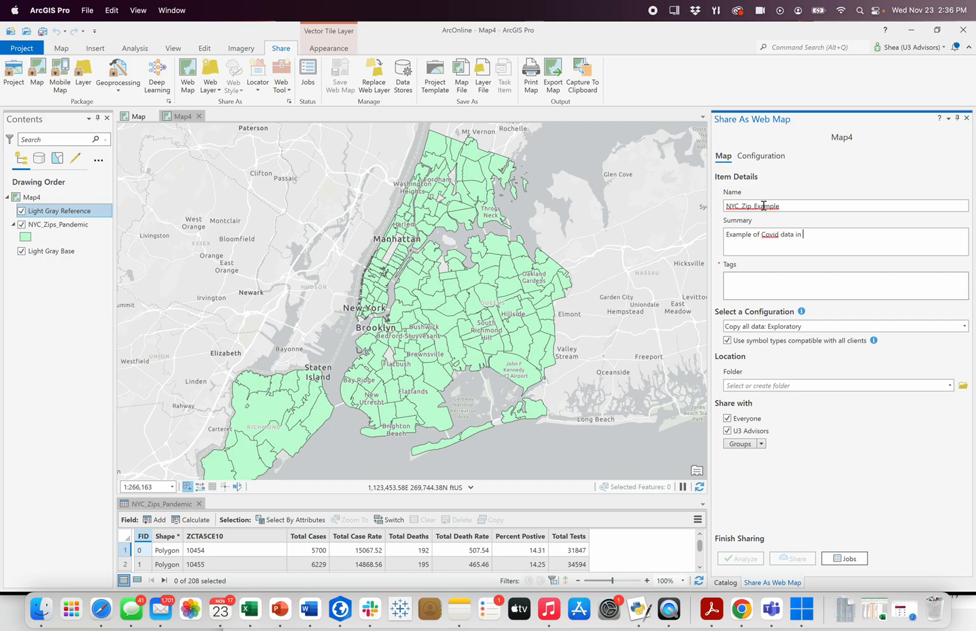
text(NYC to demo ArcOnline)
key(Tab)
text(Covid)
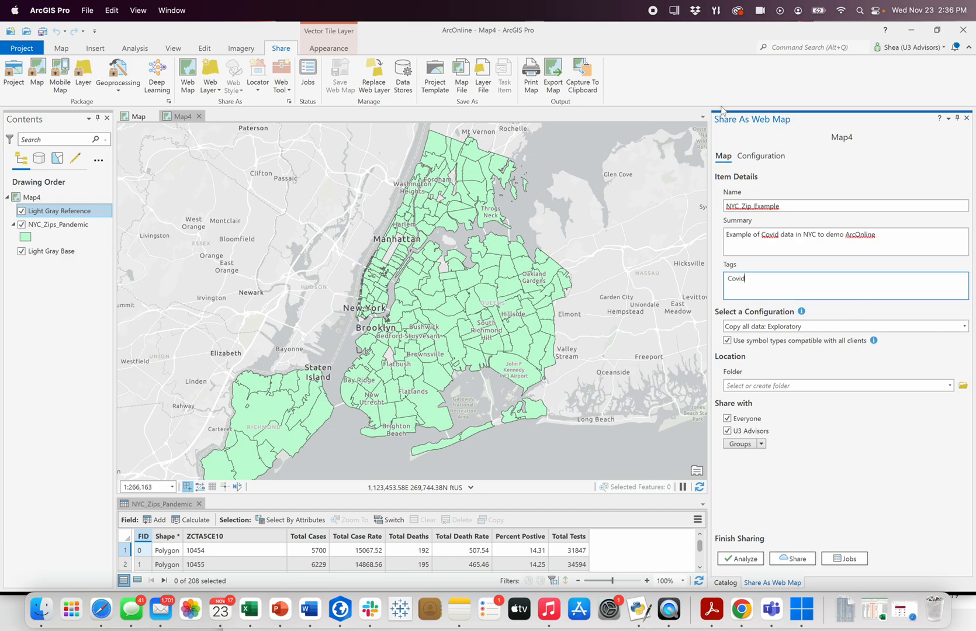
drag(709, 162, 685, 163)
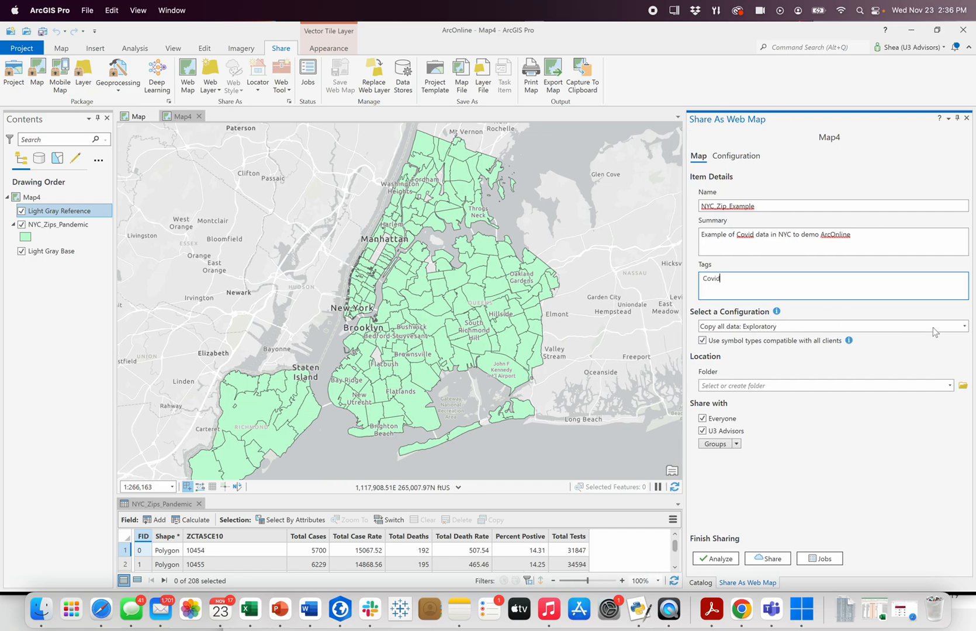
Step: Choose the Copy all data: Exploratory configuration and analyze the web map for sharing errors
click(965, 326)
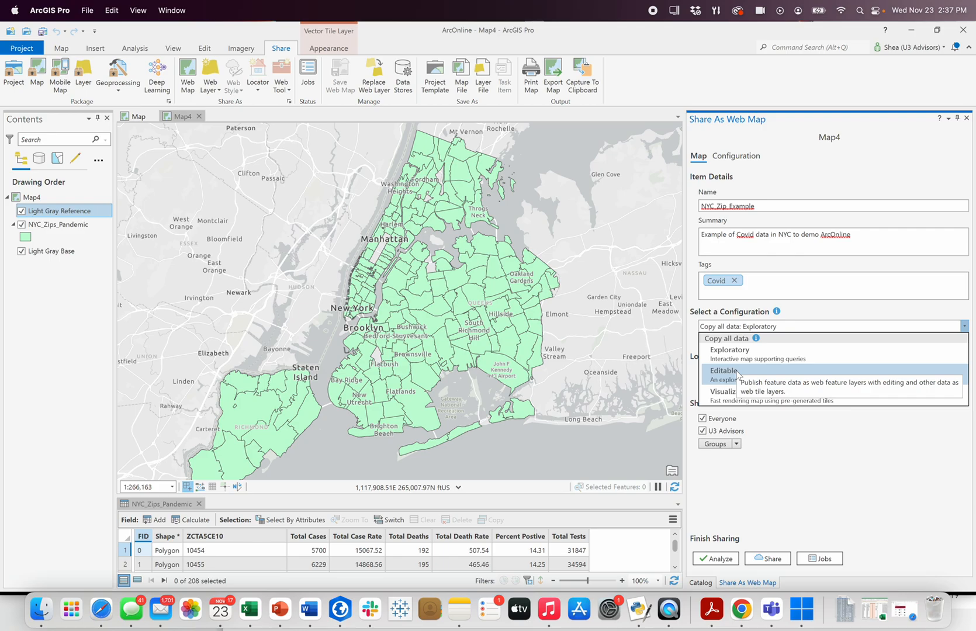
click(755, 351)
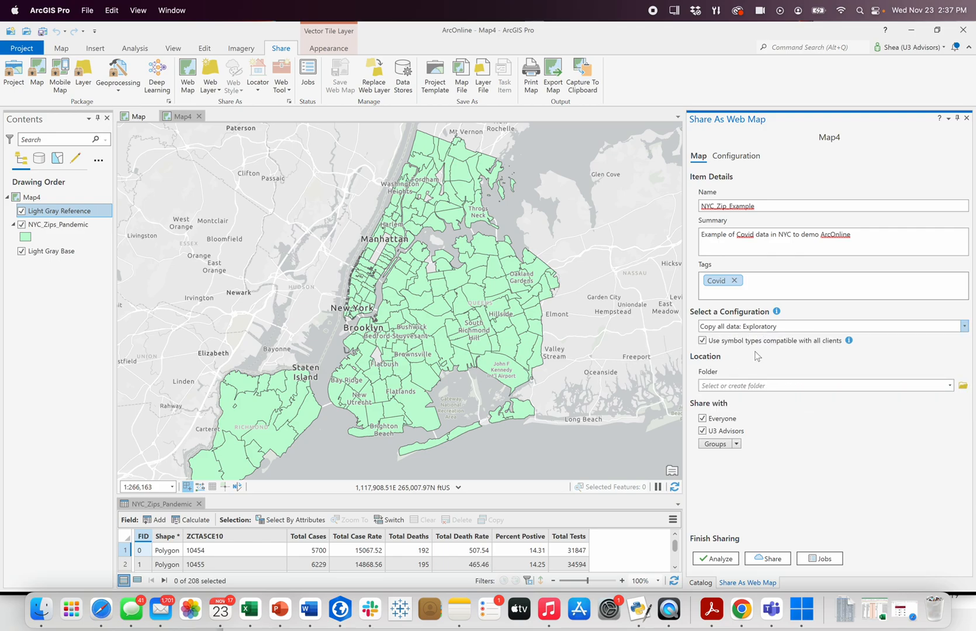
click(764, 389)
click(723, 559)
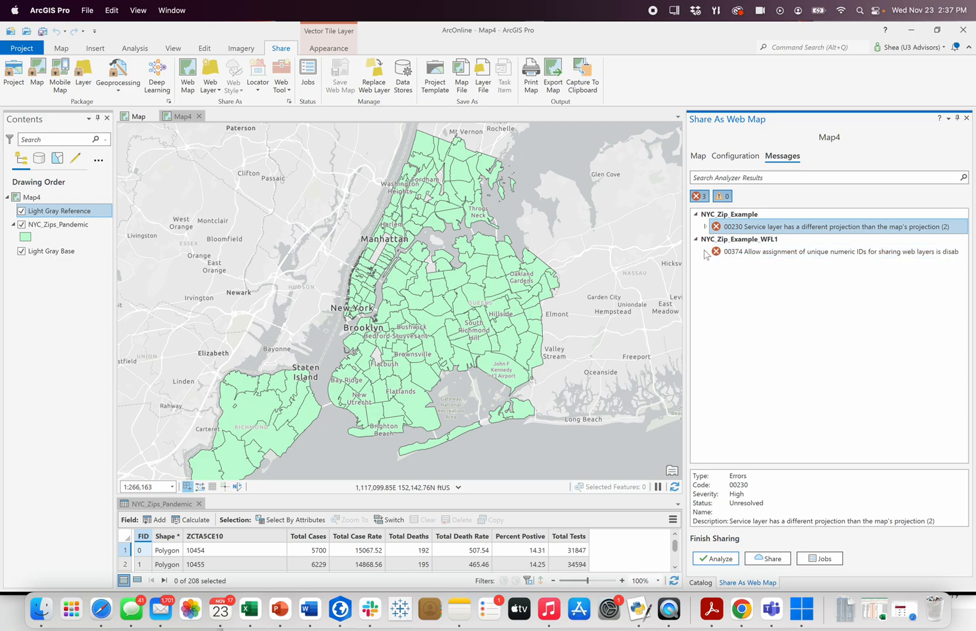
drag(682, 250, 612, 248)
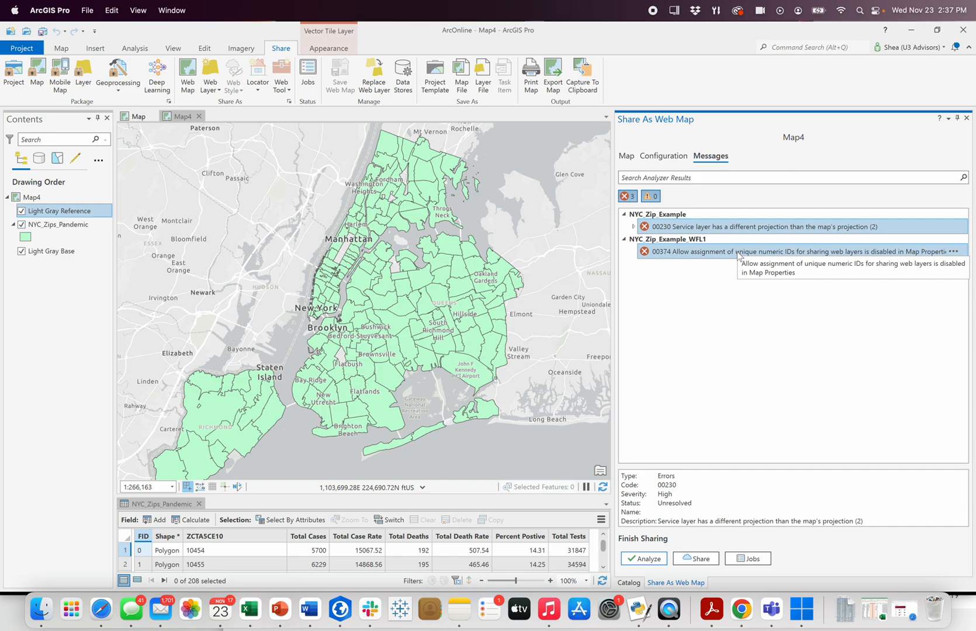
Step: Set the coordinate system of Map4 to WGS 1984 Web Mercator (auxiliary sphere)
right_click(41, 202)
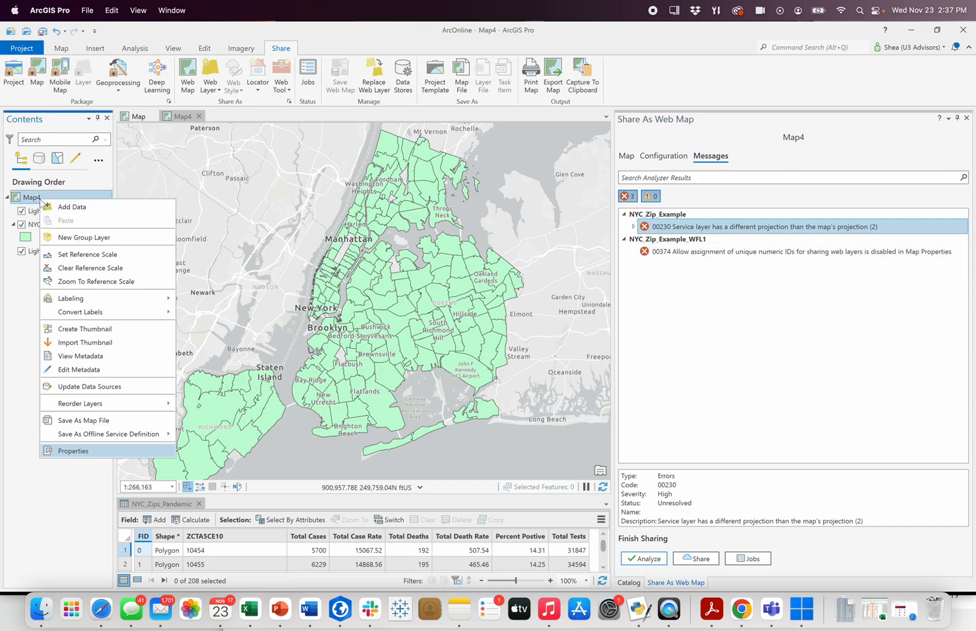
click(89, 451)
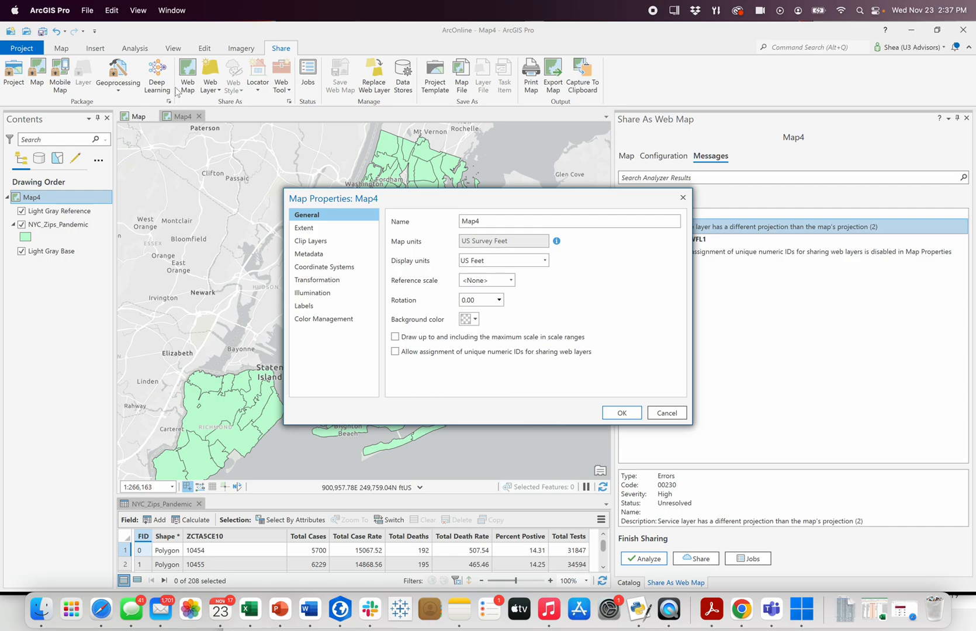
click(323, 266)
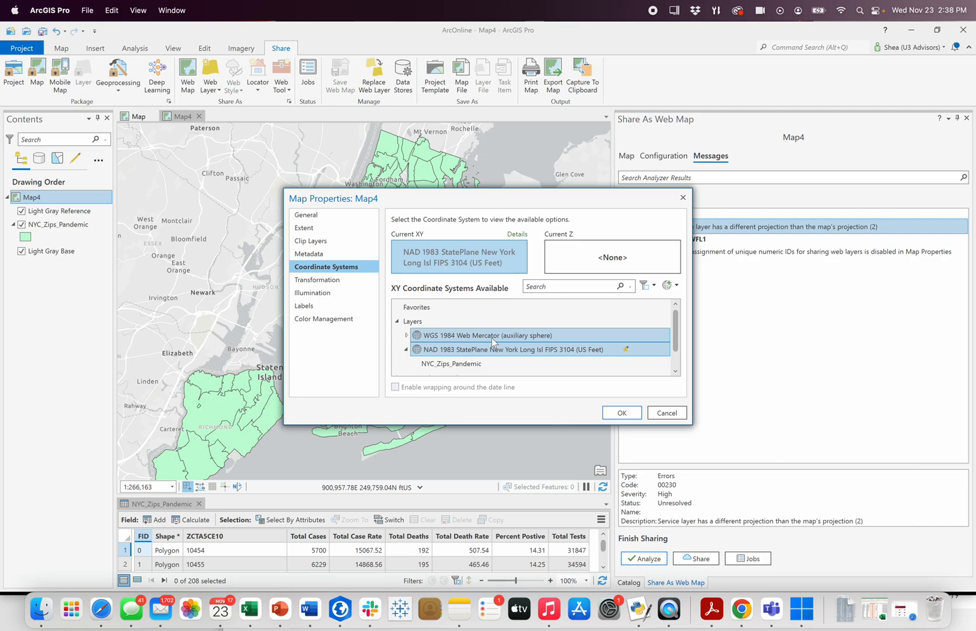
click(493, 340)
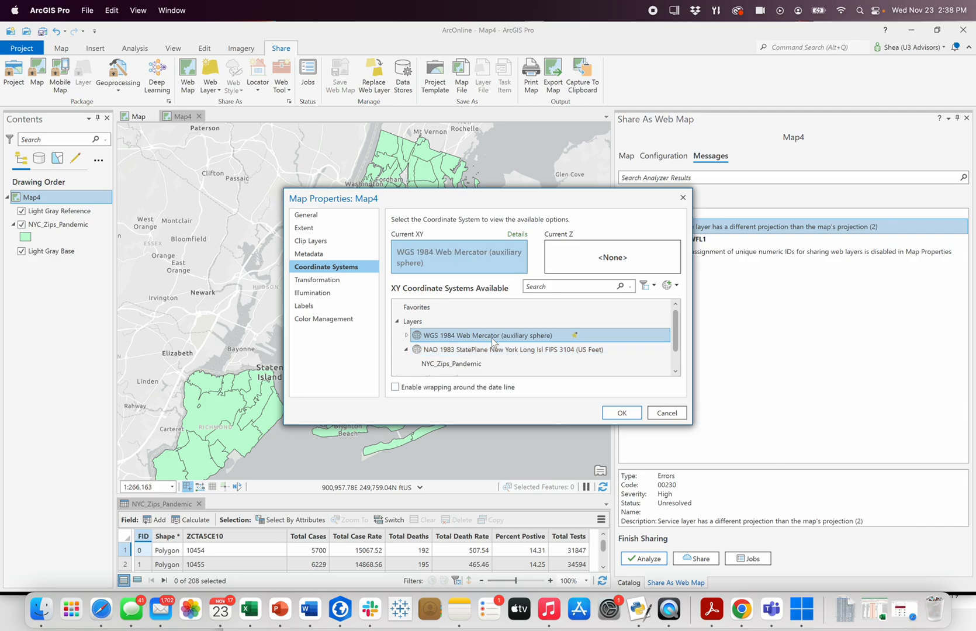
click(636, 415)
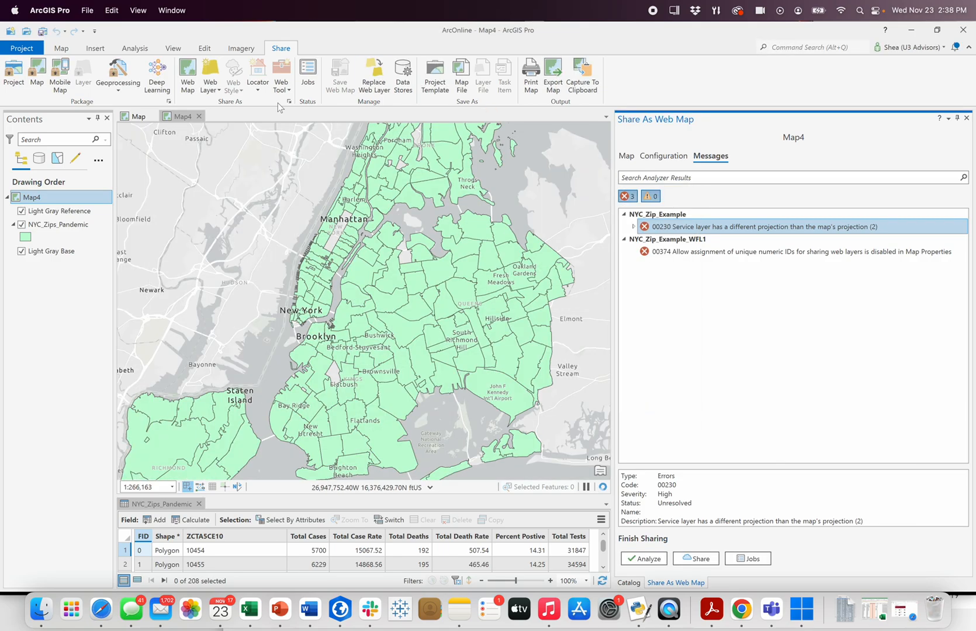
Step: Allow assignment of unique numeric IDs for sharing web layers in the properties of Map4
right_click(39, 202)
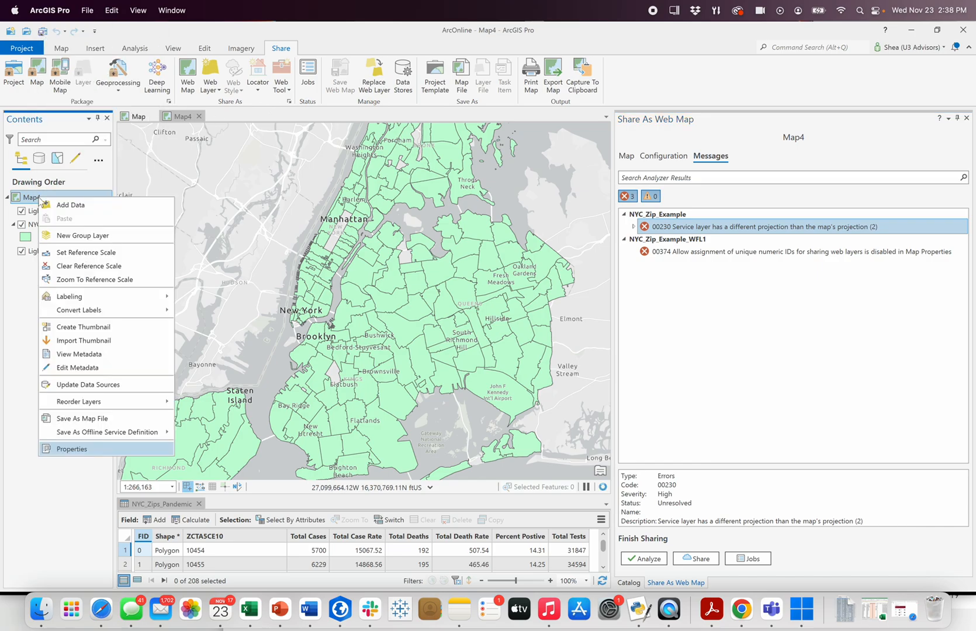
click(72, 449)
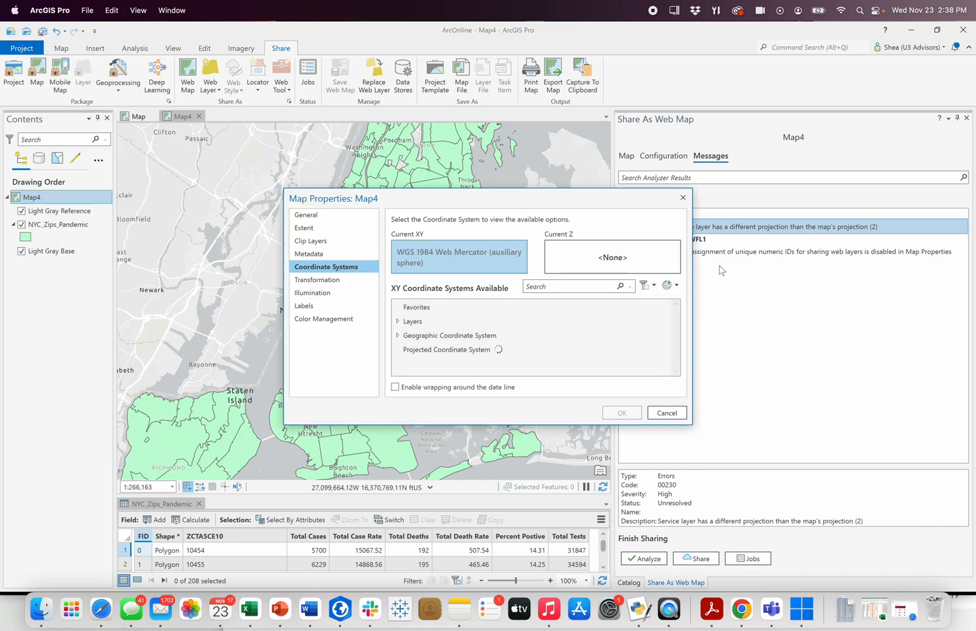
drag(602, 197, 479, 147)
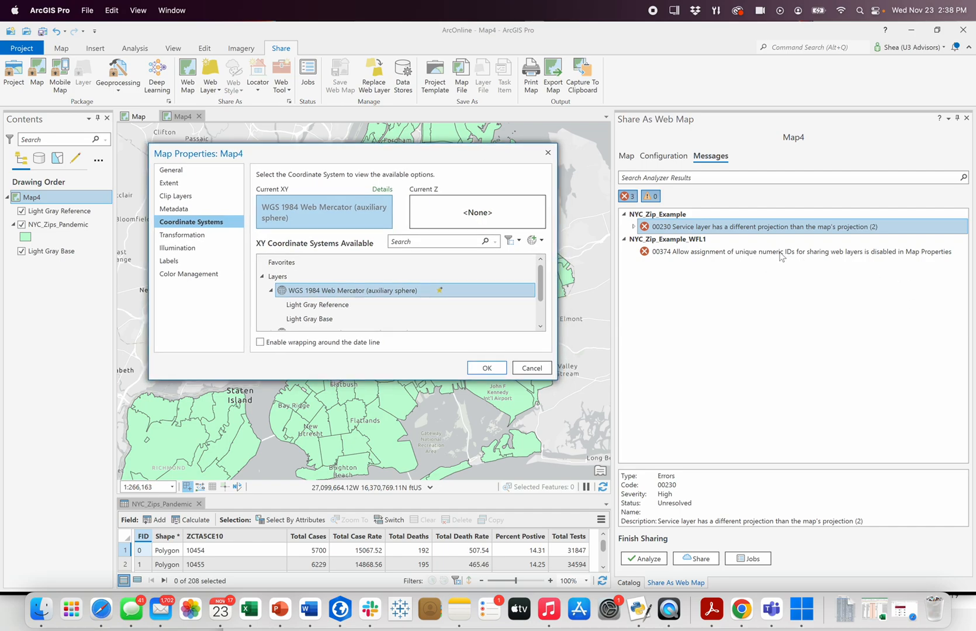
click(176, 171)
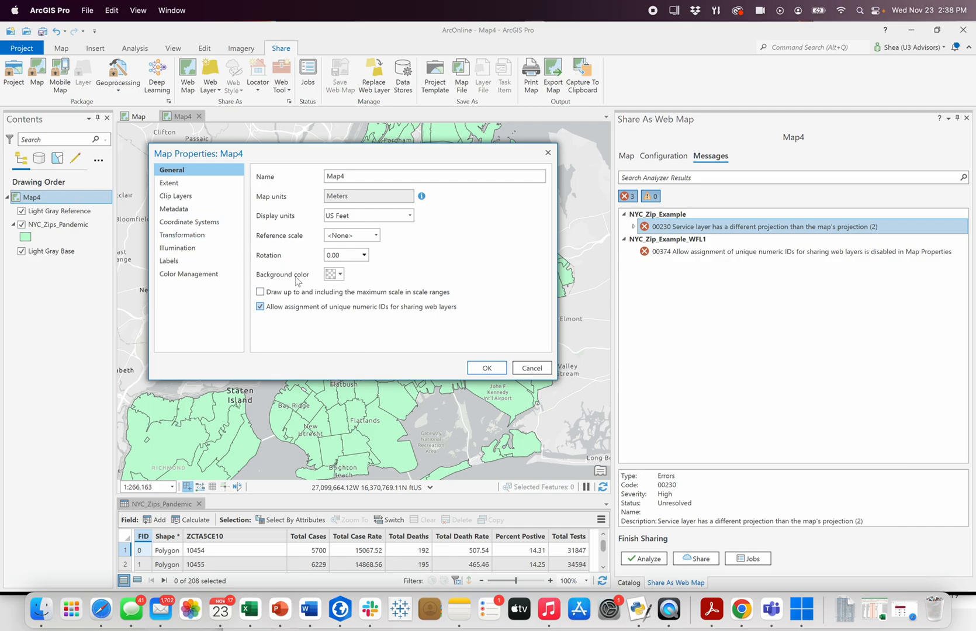
click(496, 372)
Step: Analyze the NYC_Zip_Example web map again and share it to the portal
click(647, 560)
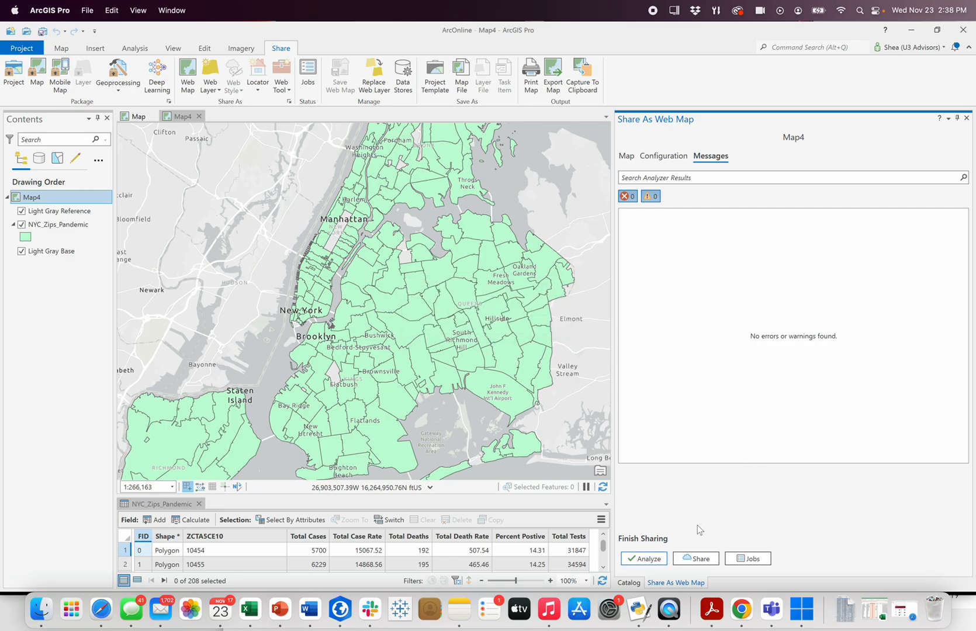
click(693, 556)
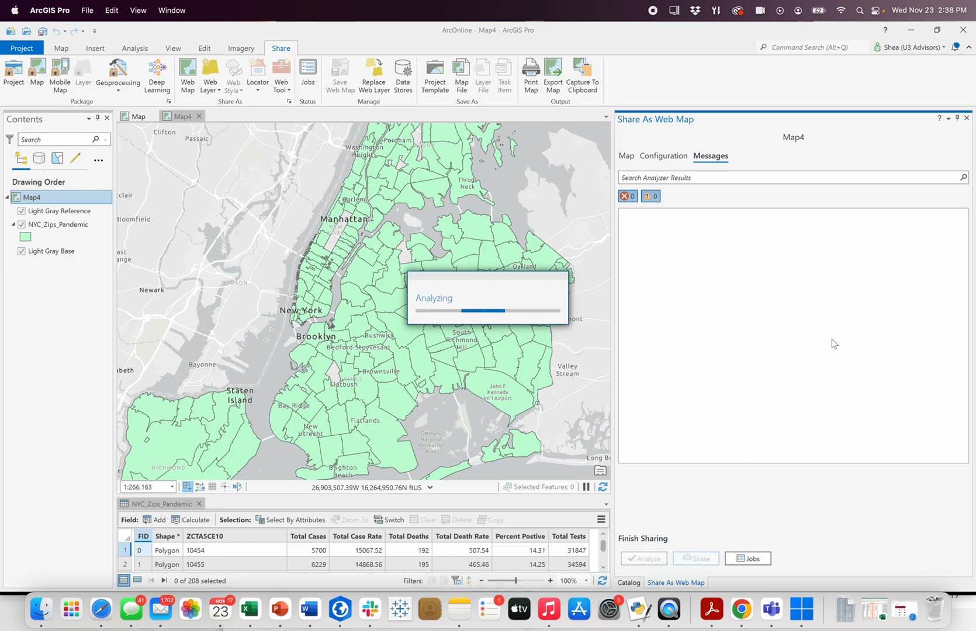